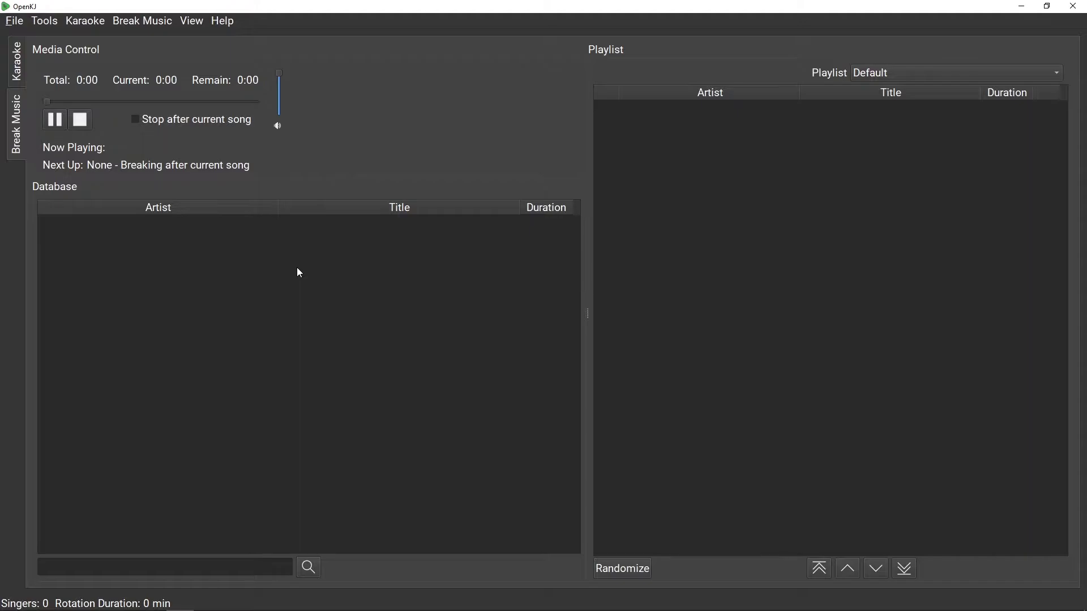
Add D:/OKJ_Demo/BGMusic as a break music source and scan its songs into the database
left_click(143, 25)
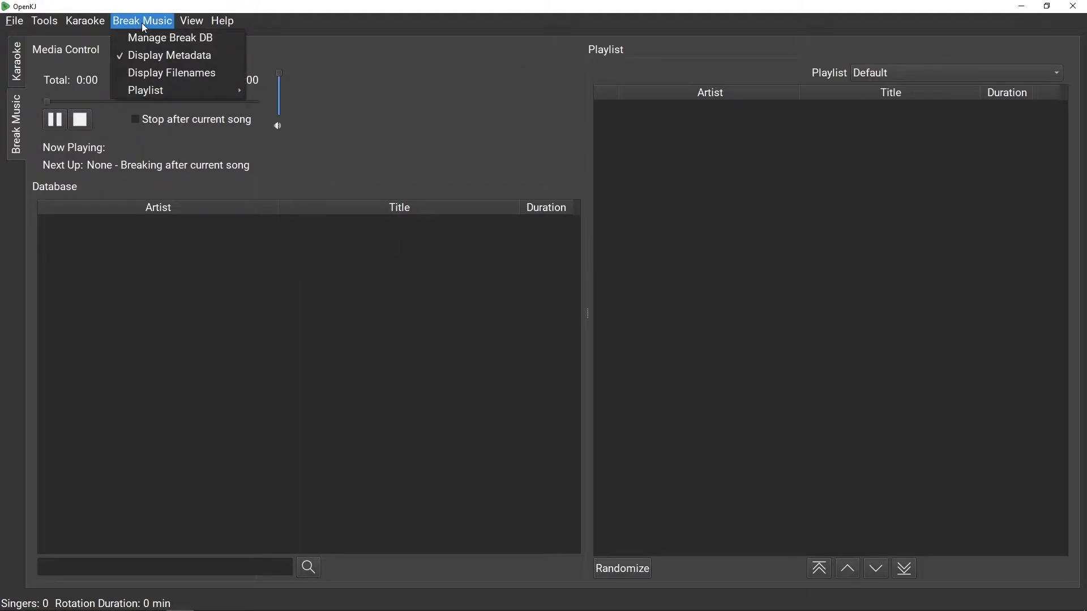
left_click(150, 40)
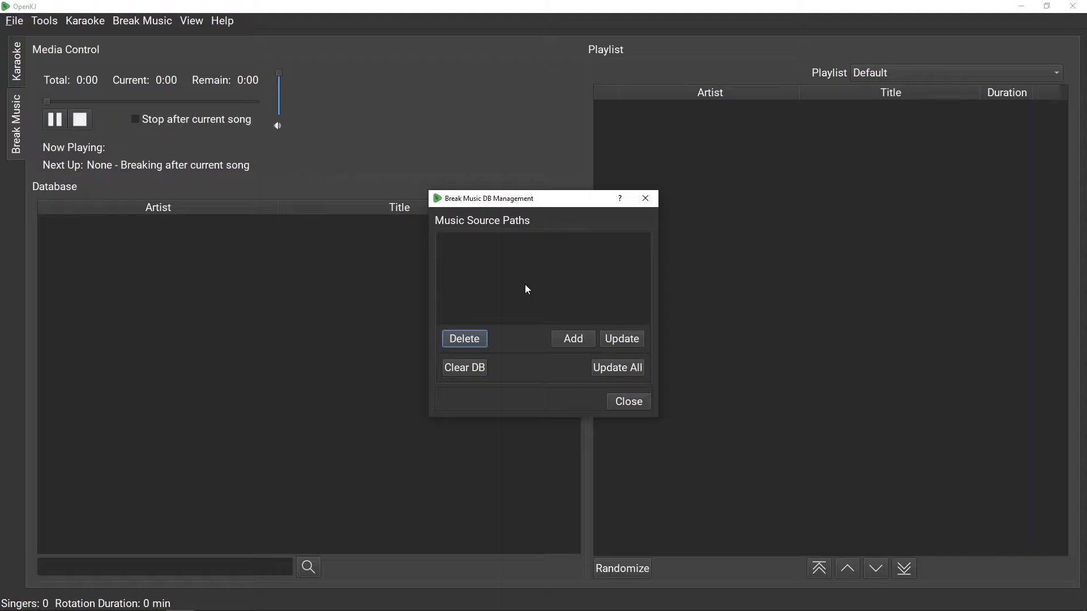
left_click(572, 340)
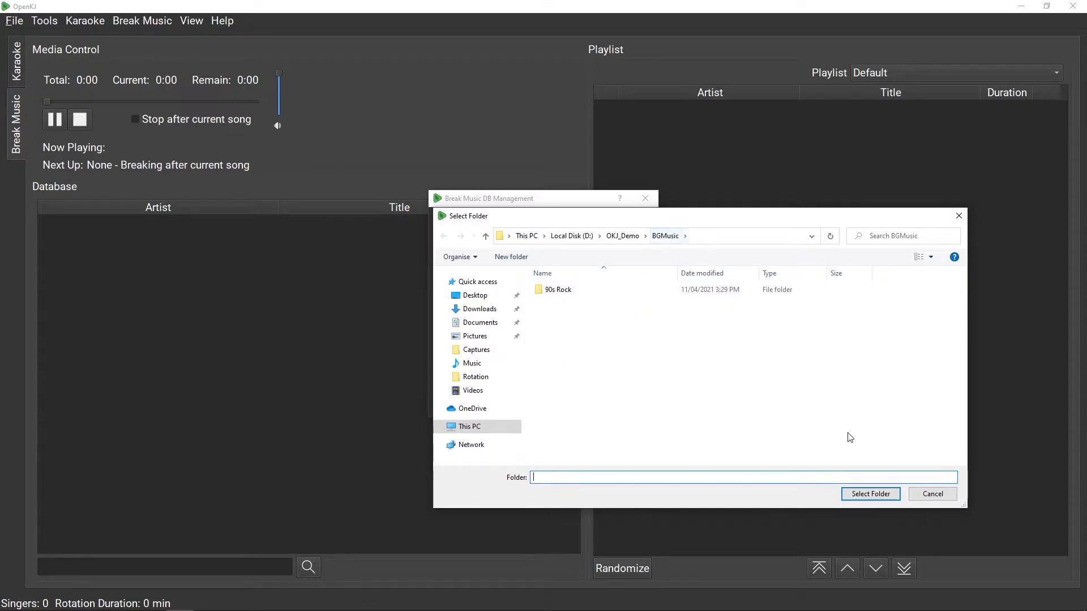
left_click(862, 496)
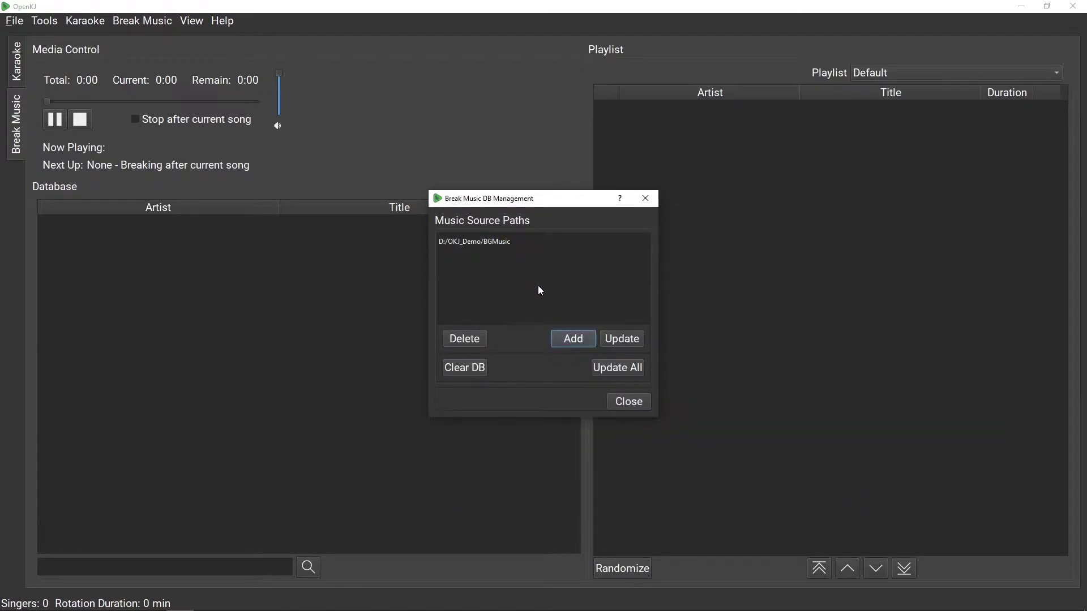
left_click(617, 368)
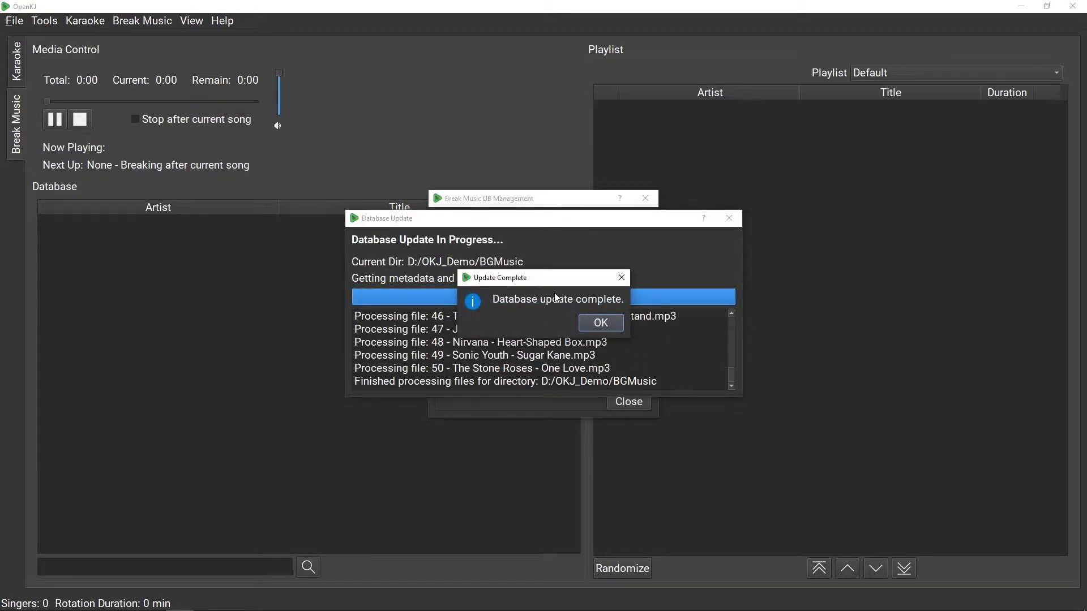
left_click(600, 324)
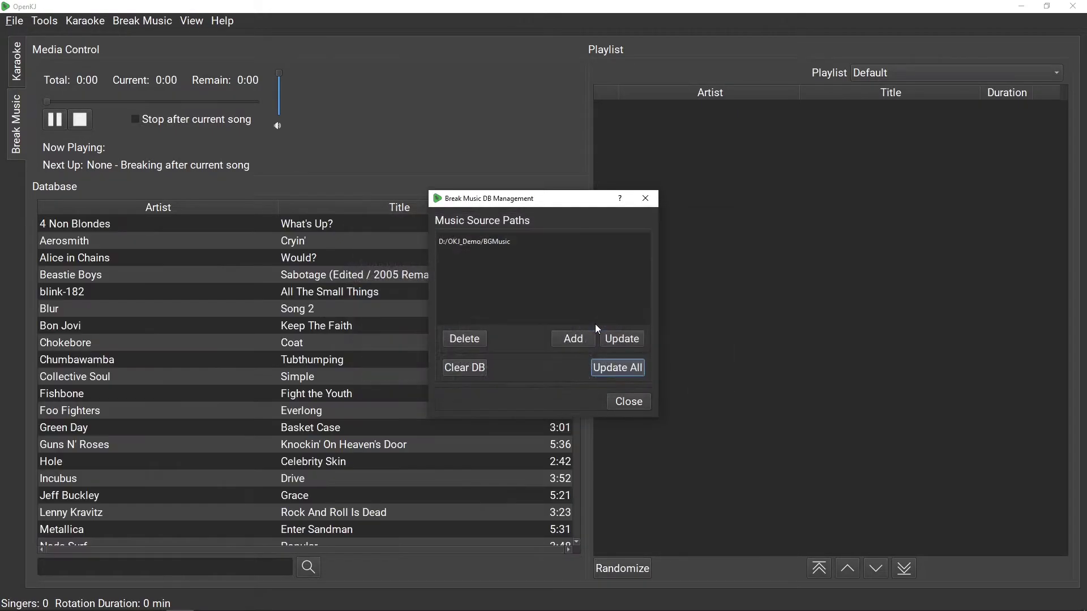
left_click(629, 402)
left_click(114, 291)
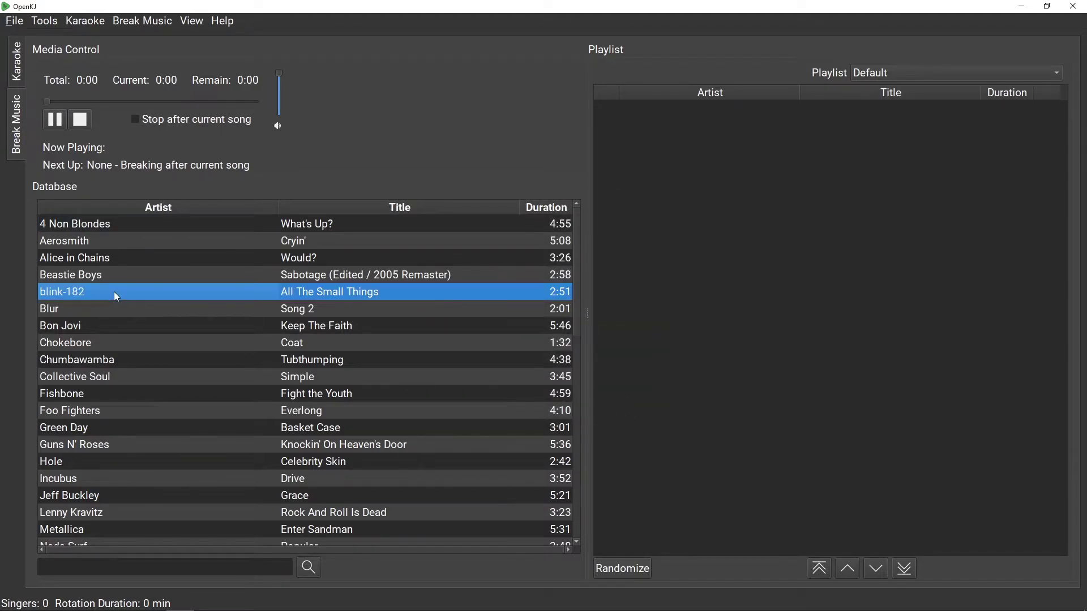
scroll(113, 296, "down", 10)
scroll(109, 297, "up", 10)
left_click(130, 563)
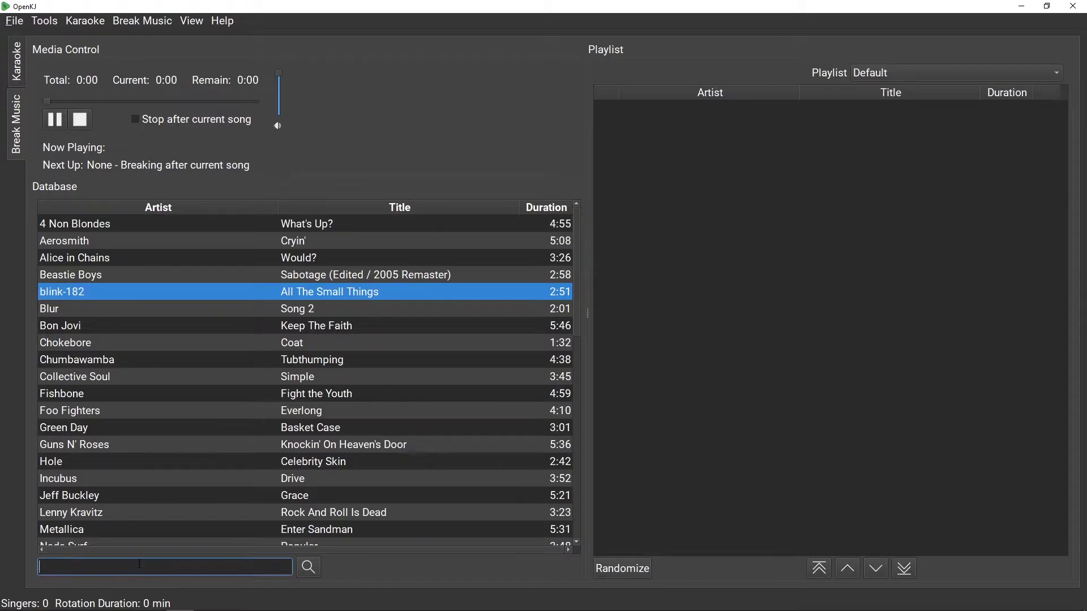
type("hole")
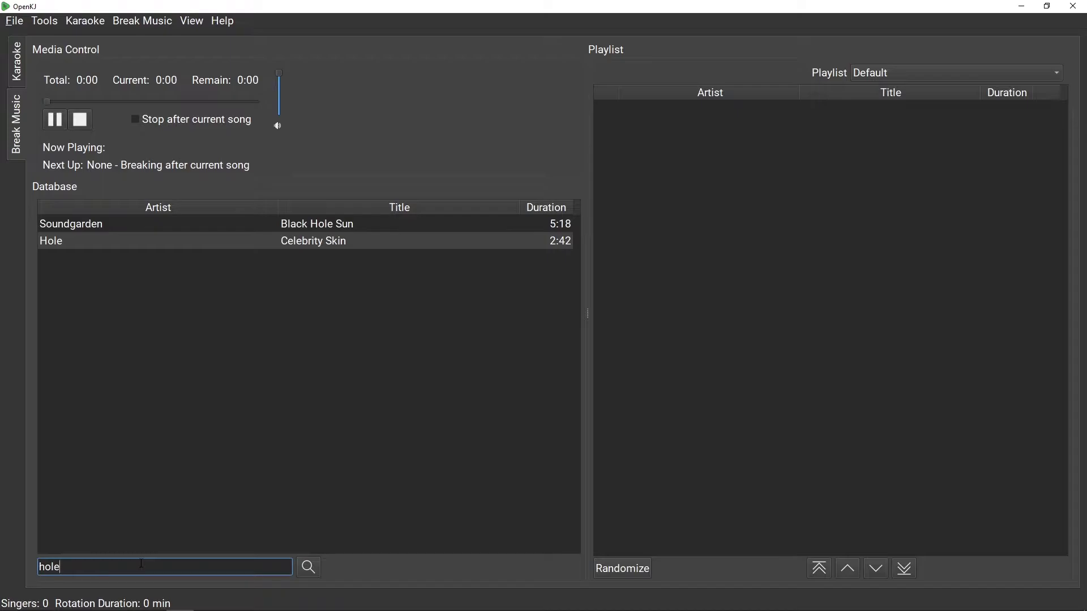
key("BackSpace")
key("BackSpace")
key("BackSpace")
key("BackSpace")
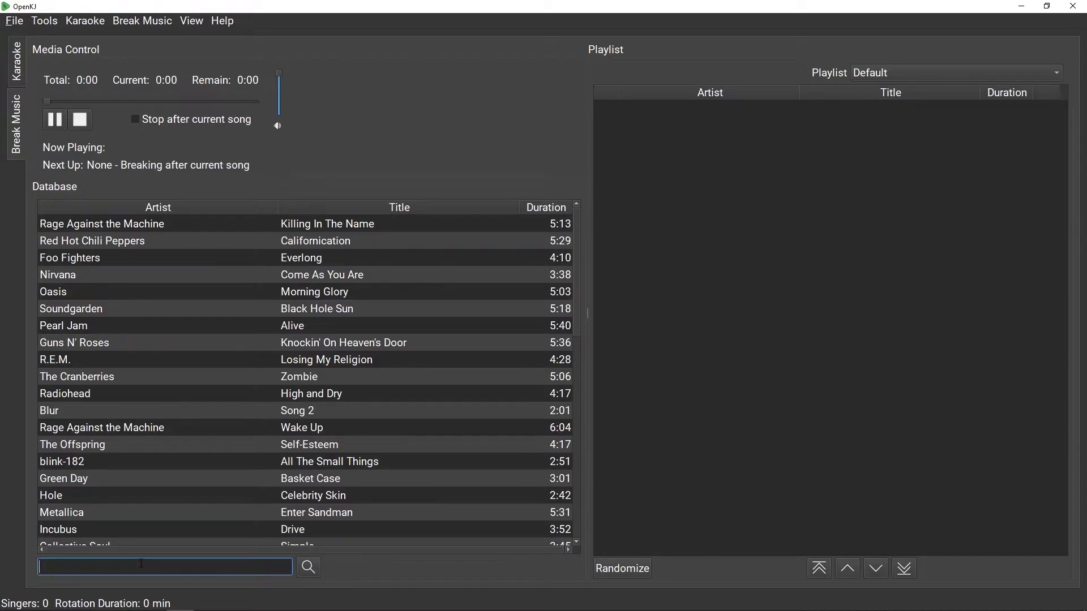
Select all songs in the break music database and drag them into the Default playlist
left_click(144, 331)
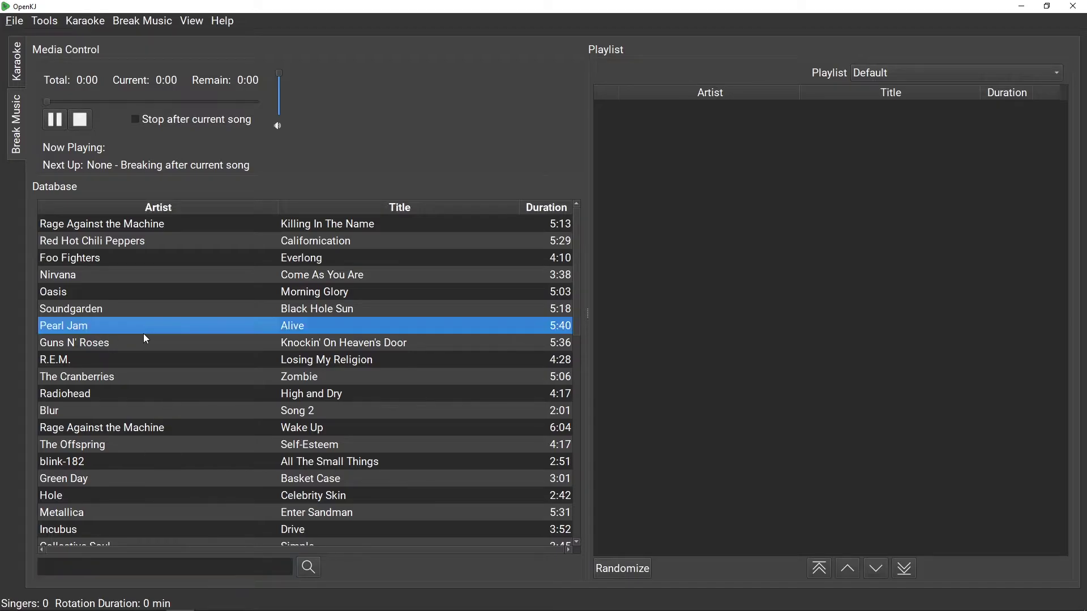
left_click(157, 447, "shift")
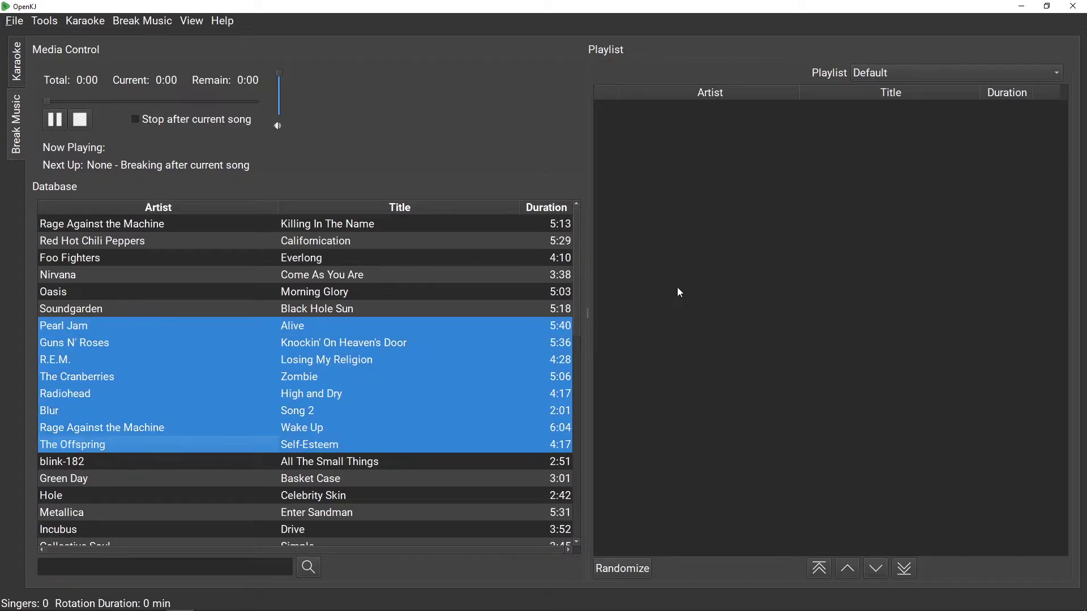
left_click(162, 293)
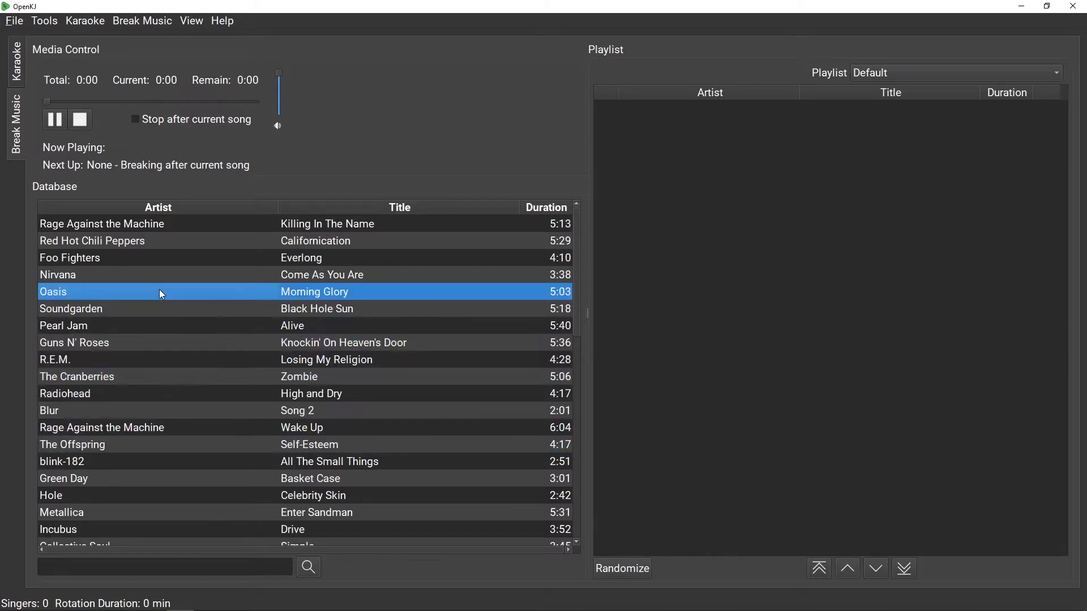
key("ctrl+a")
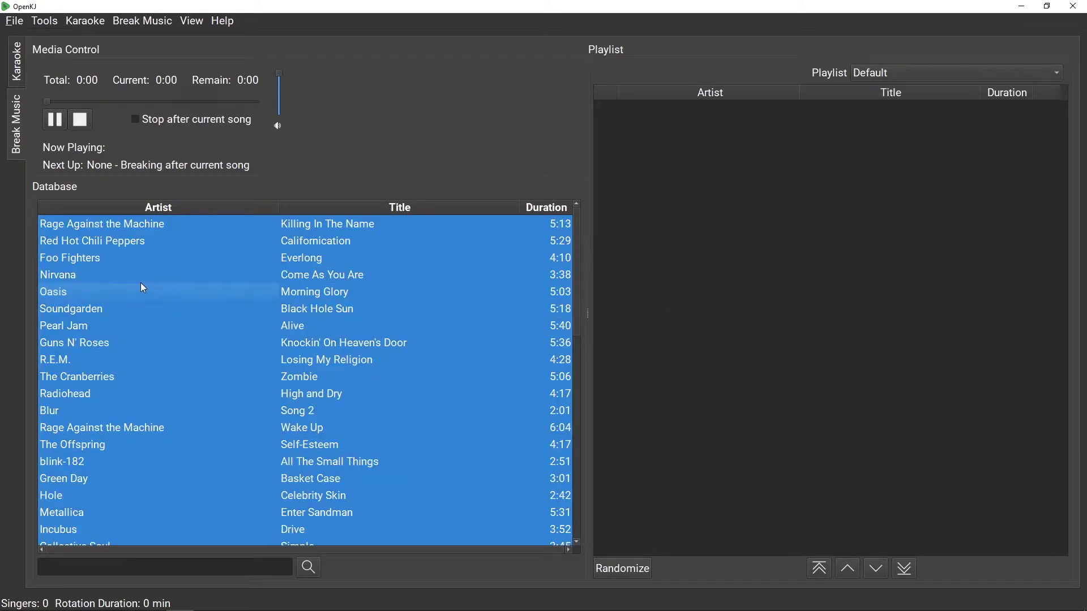
left_click_drag(99, 225, 628, 164)
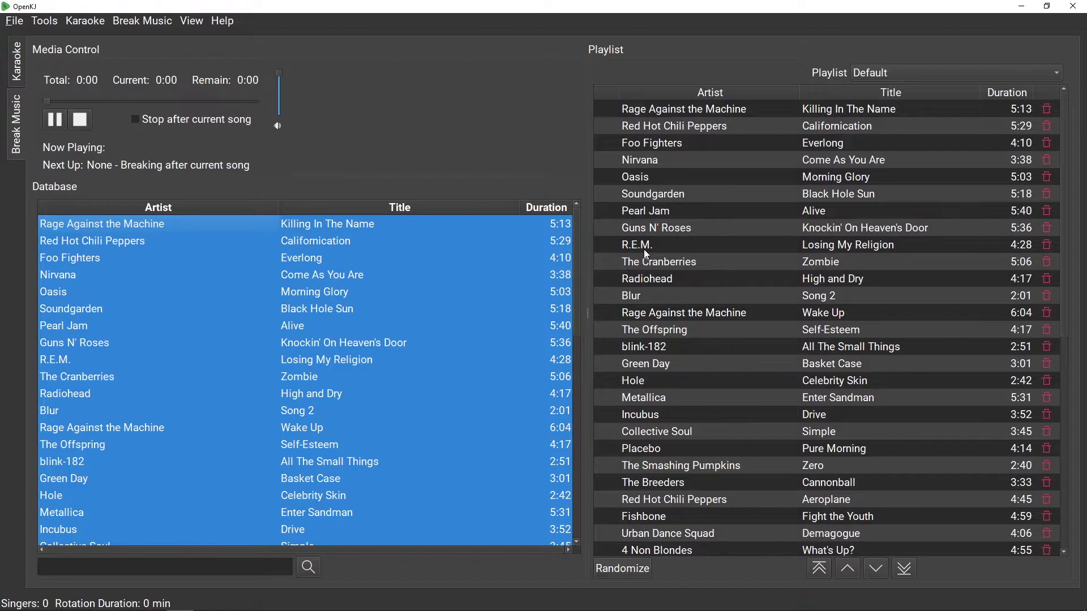
Shuffle the Default playlist order with Randomize several times
left_click(625, 573)
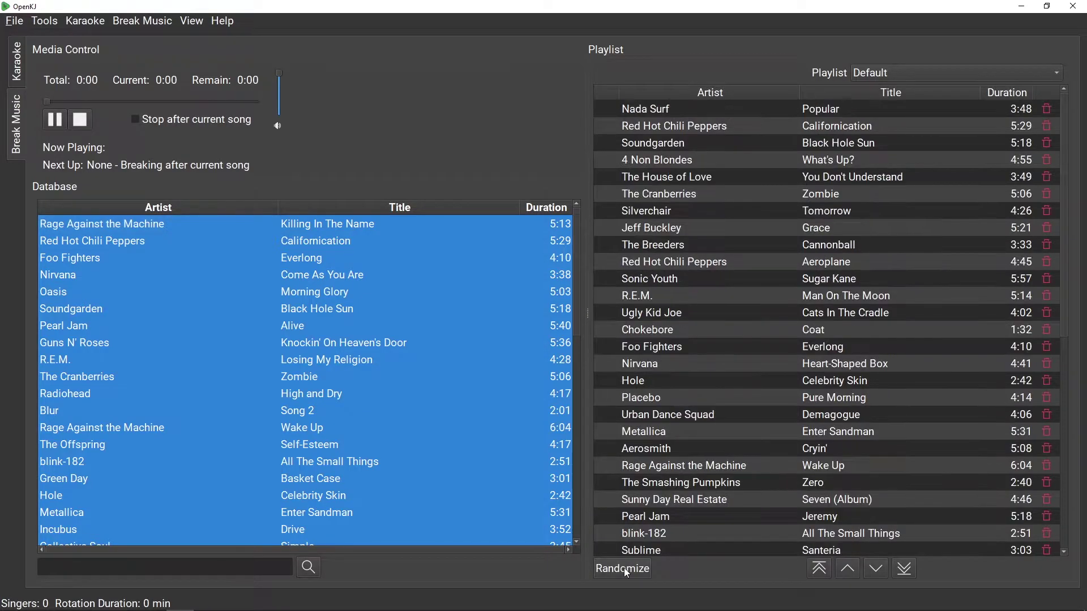
left_click(625, 571)
left_click(625, 570)
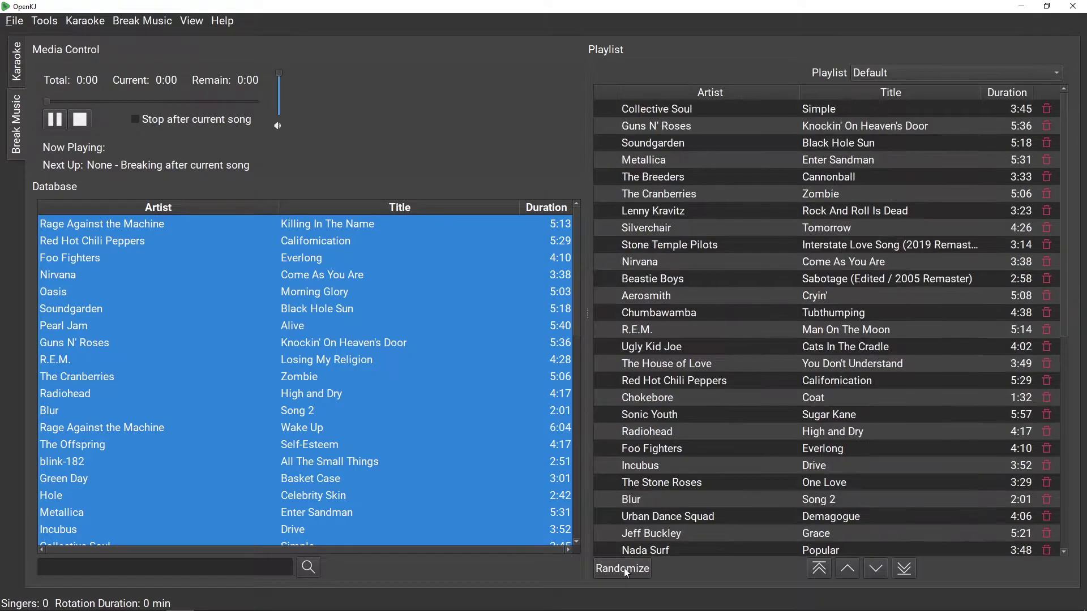
left_click(625, 571)
left_click(625, 570)
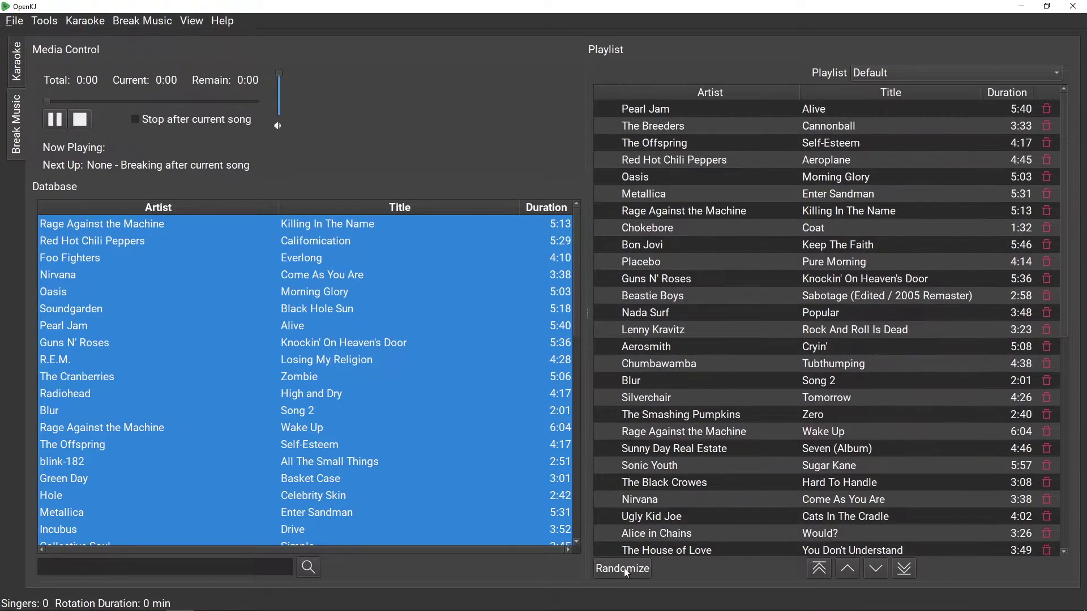
left_click(625, 571)
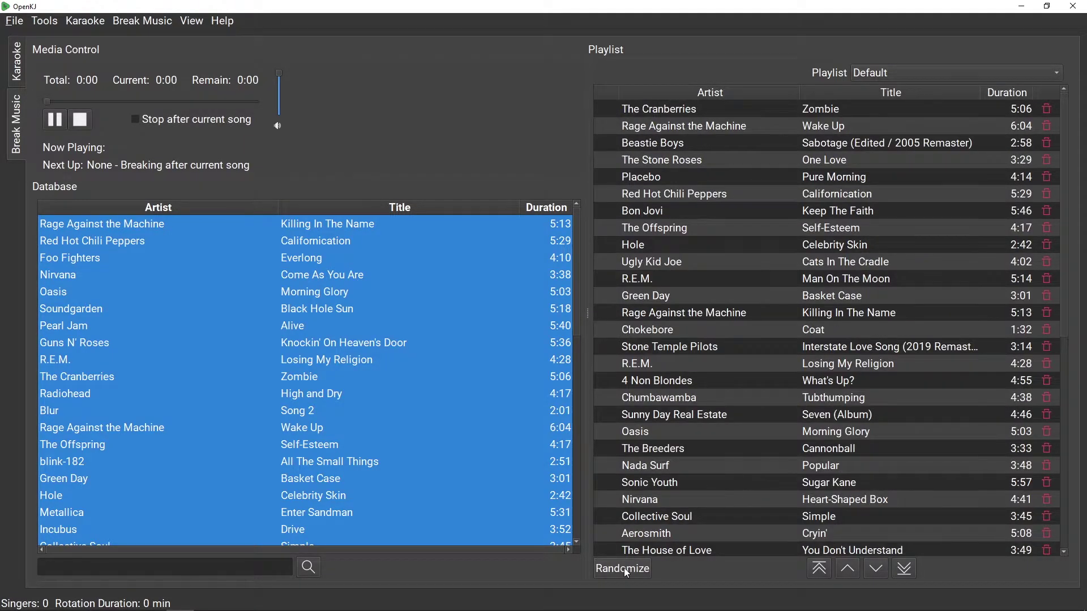
left_click(625, 571)
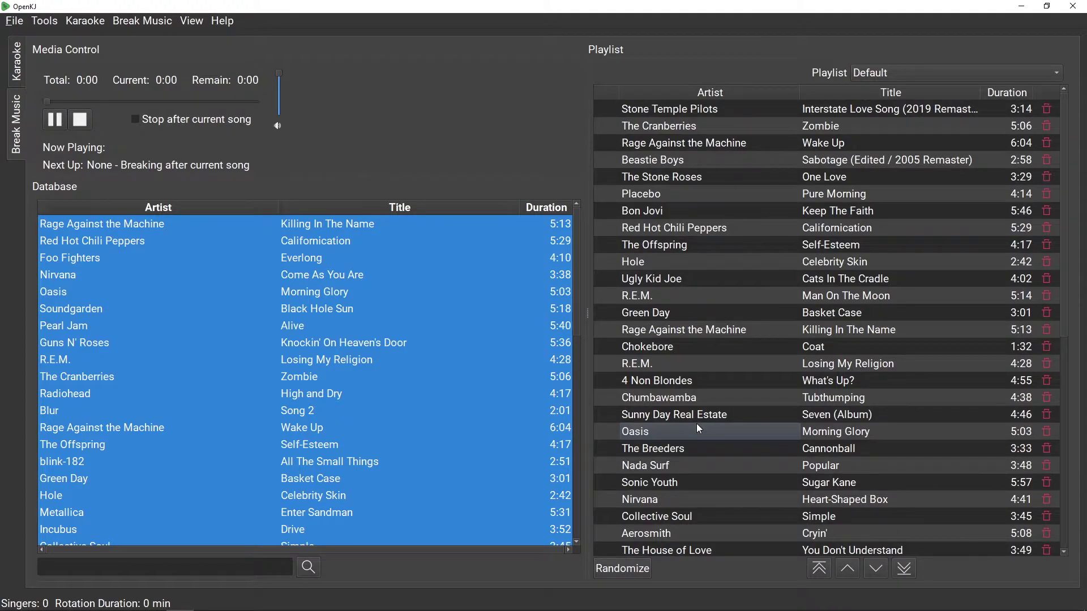
Move Chokebore's Coat to the very top of the playlist
left_click(676, 400)
left_click(667, 349)
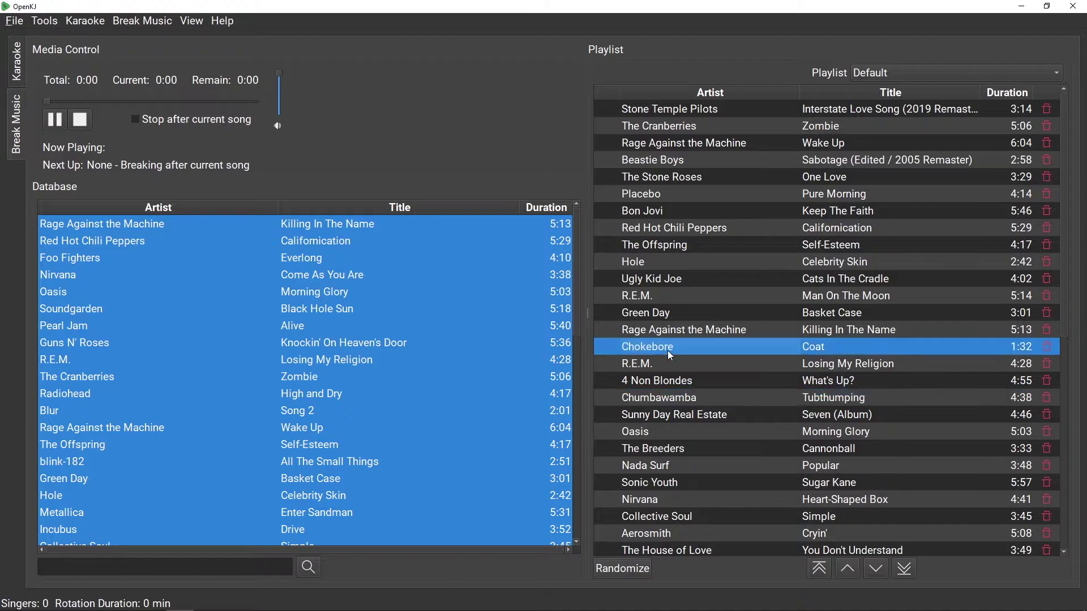
left_click(854, 575)
left_click(853, 575)
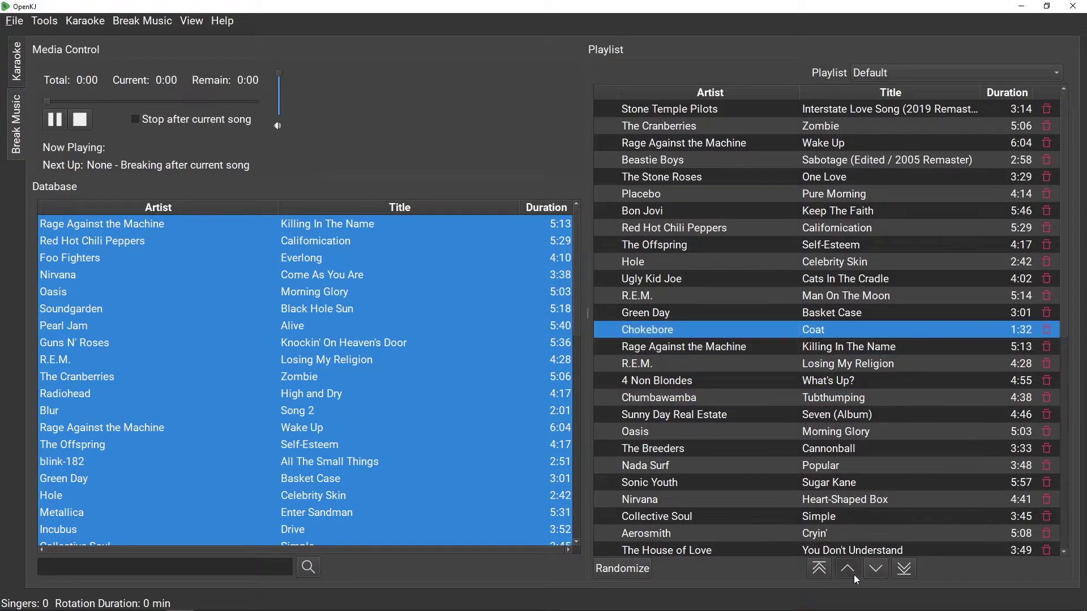
left_click(853, 575)
left_click(854, 575)
left_click(854, 575)
left_click(854, 576)
left_click(825, 571)
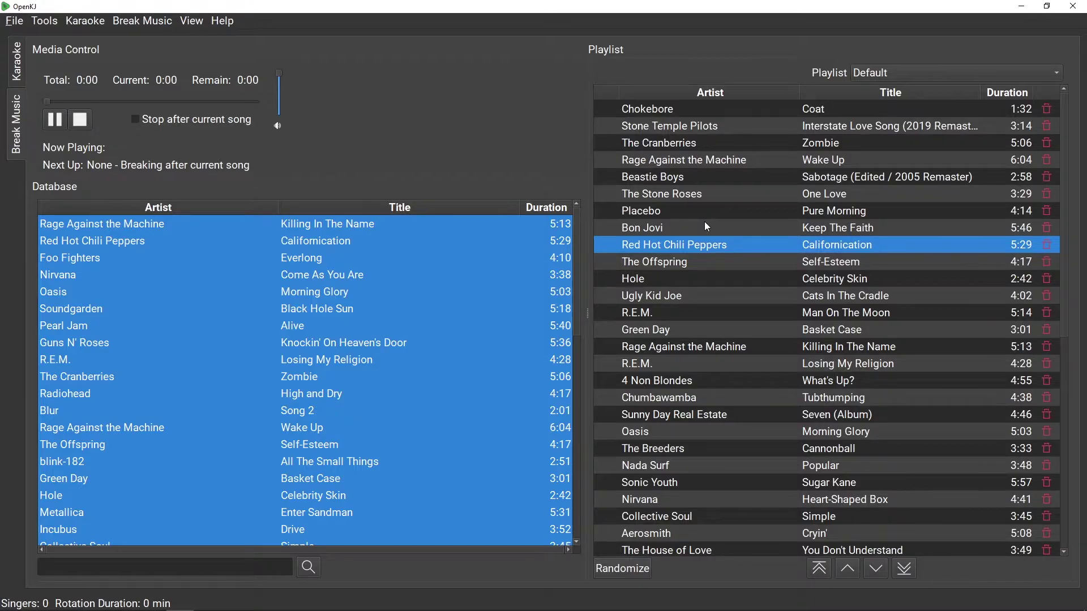
Play Beastie Boys' Sabotage, lower the volume, then play Red Hot Chili Peppers' Californication
double_click(678, 177)
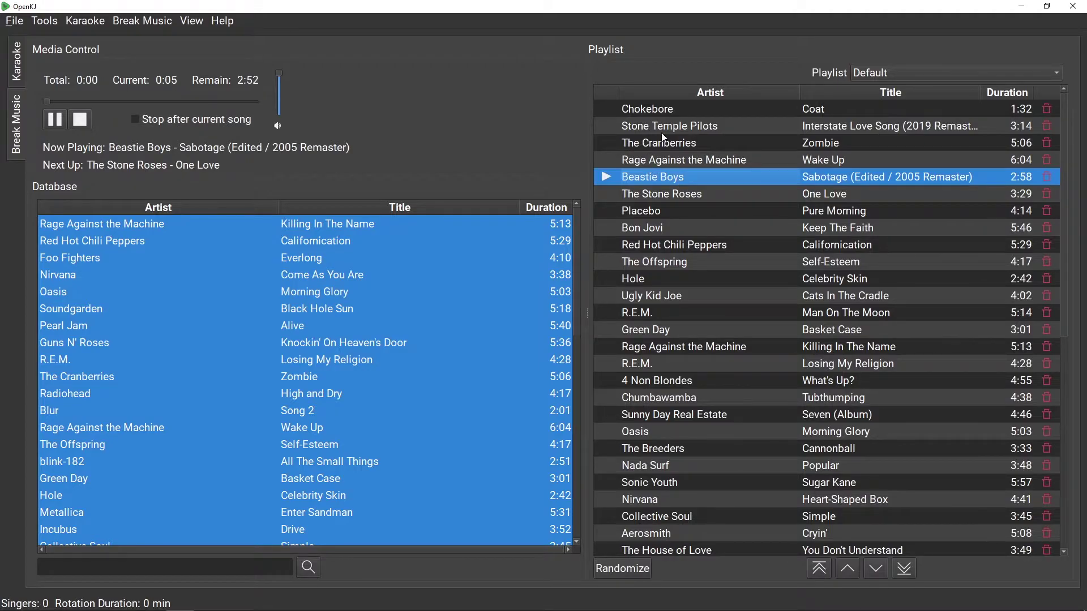
left_click_drag(281, 72, 278, 94)
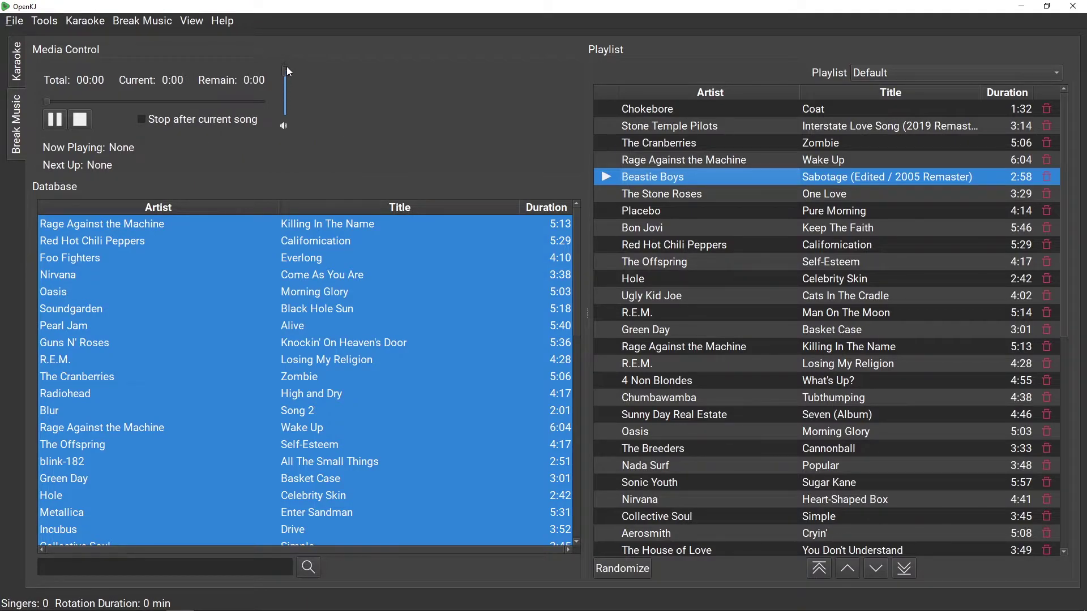
double_click(709, 247)
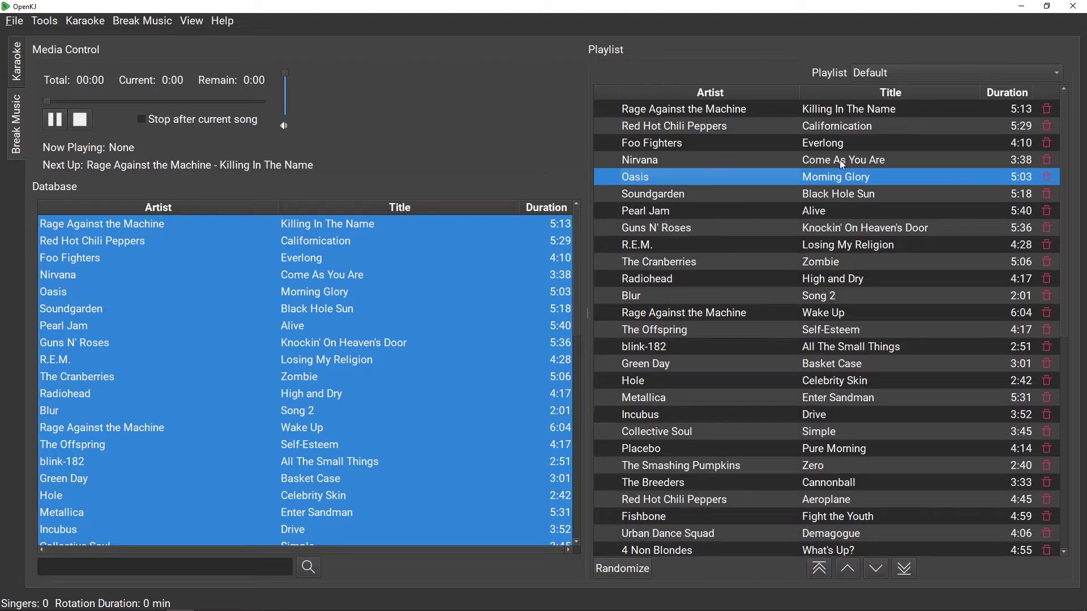
Remove Come As You Are, reorder the Guns N' Roses song, then delete all remaining songs
left_click(1046, 159)
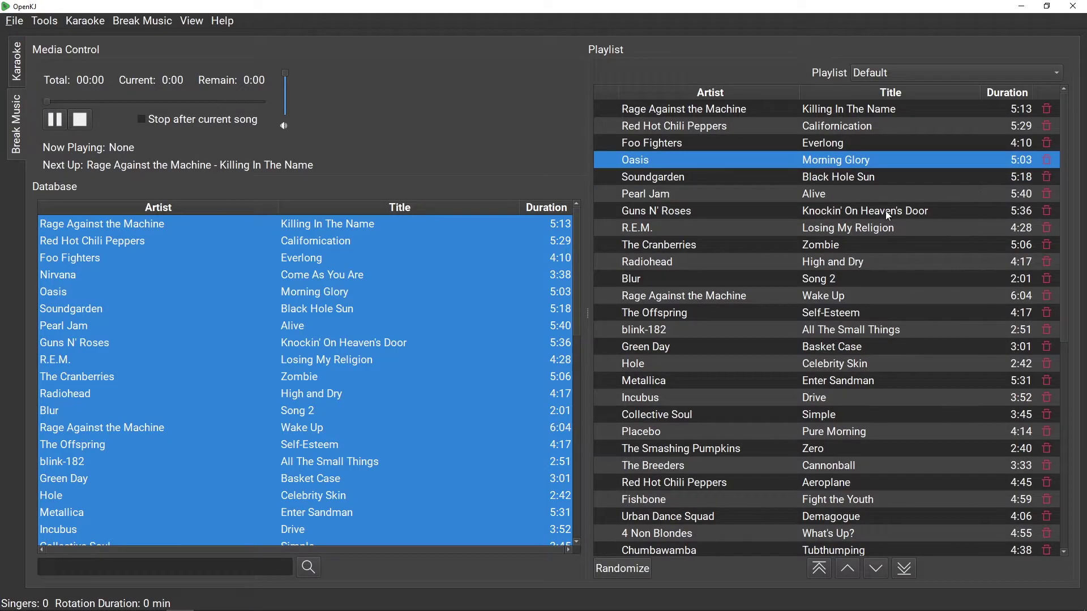
left_click_drag(887, 212, 743, 219)
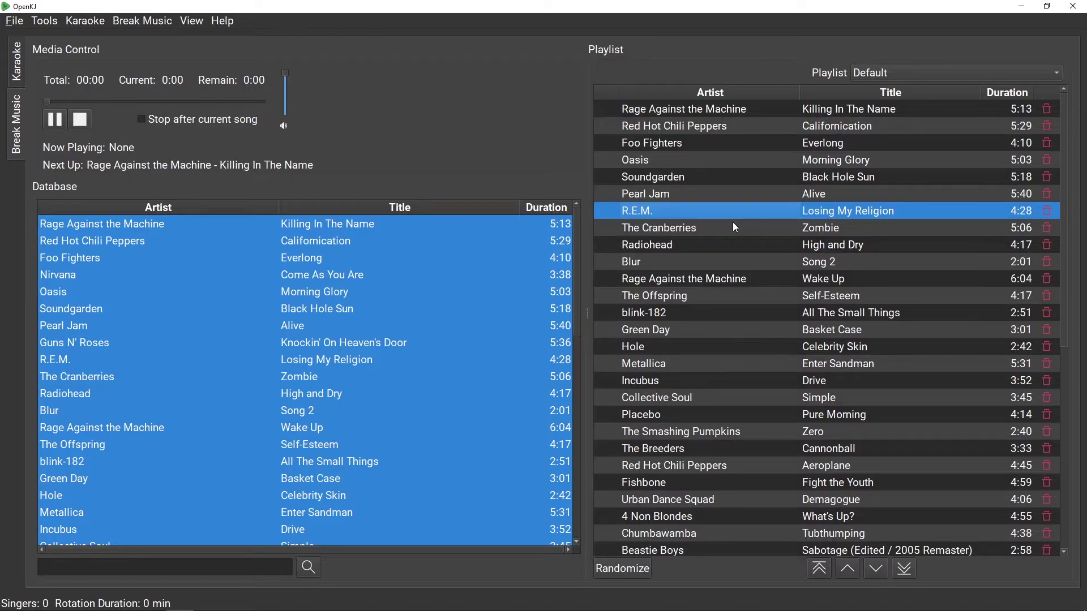
key("ctrl+a")
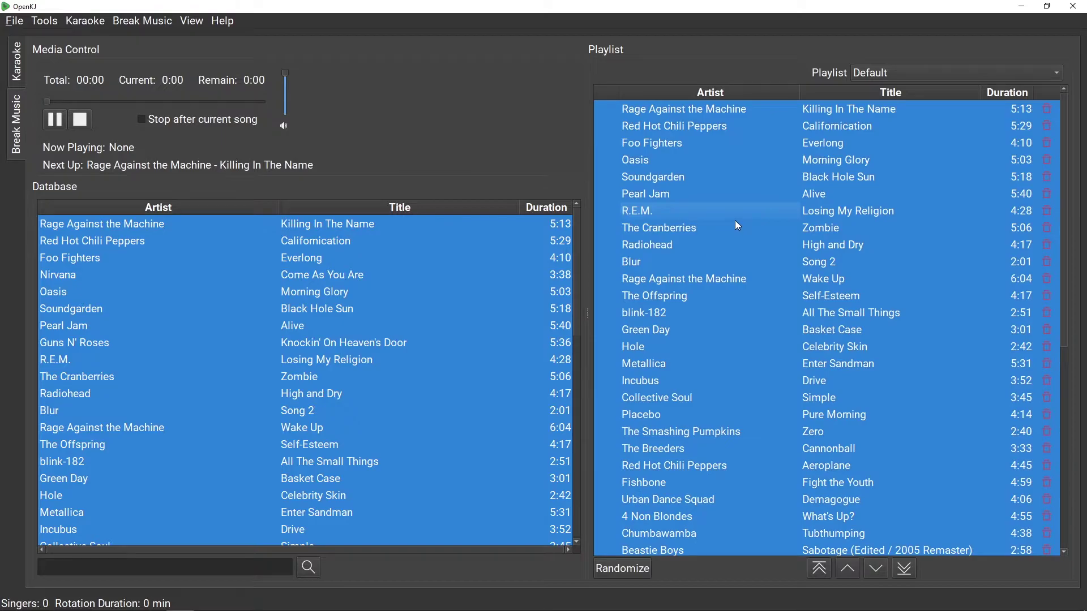
right_click(717, 171)
left_click(748, 181)
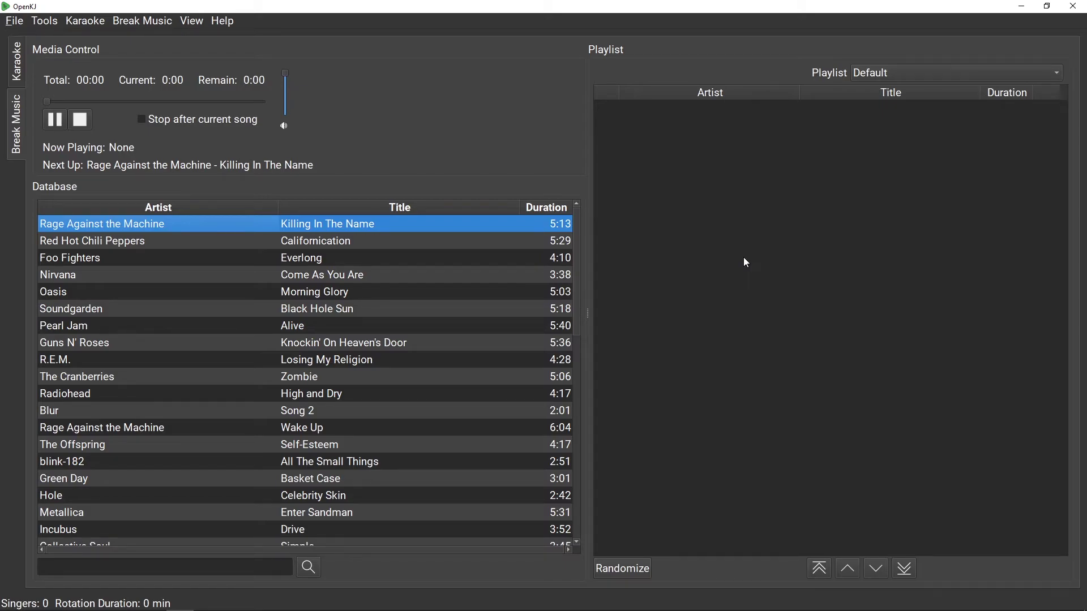
Create a new break music playlist titled 90s Rock
left_click(151, 19)
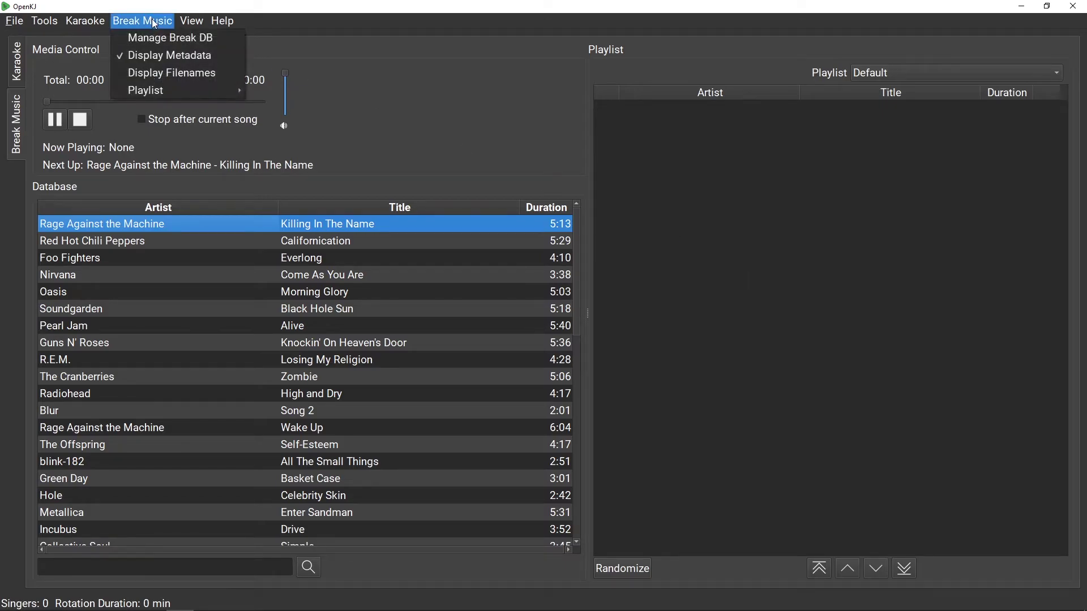
mouse_move(144, 89)
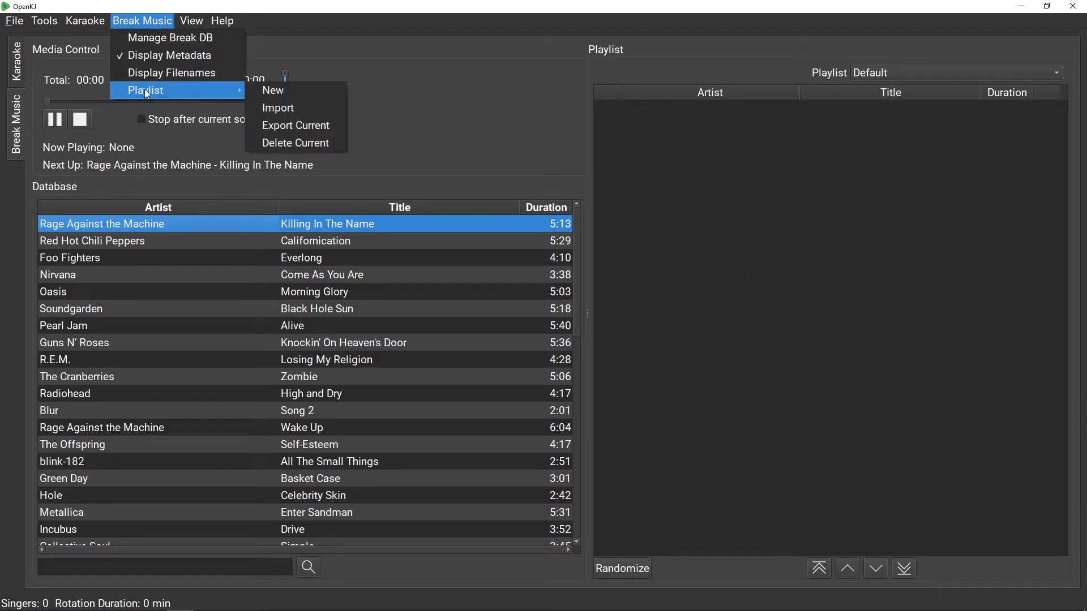
left_click(276, 88)
type("90s Rock")
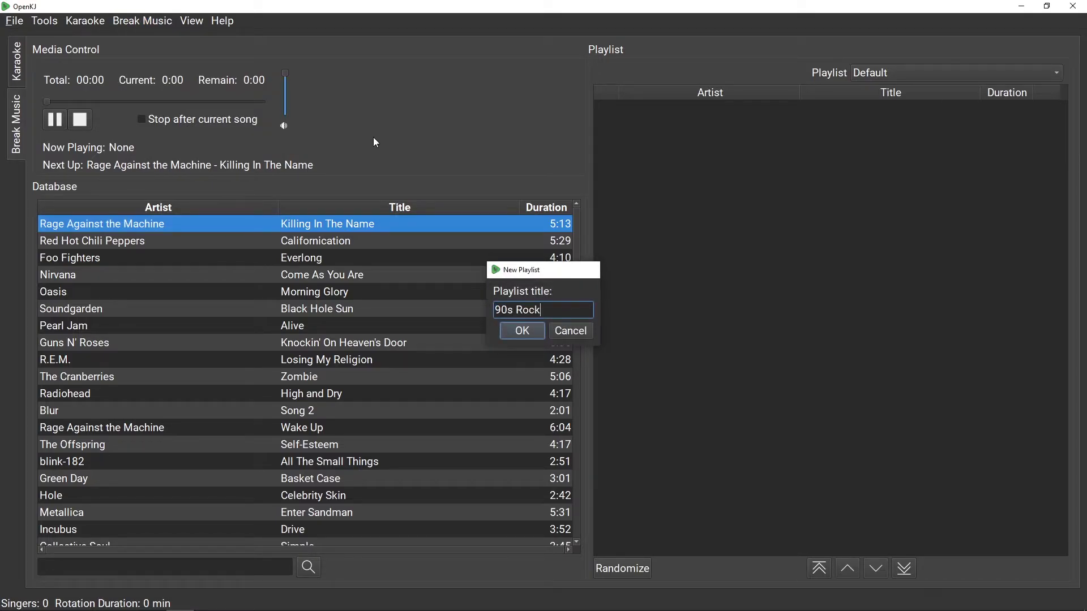
key("Return")
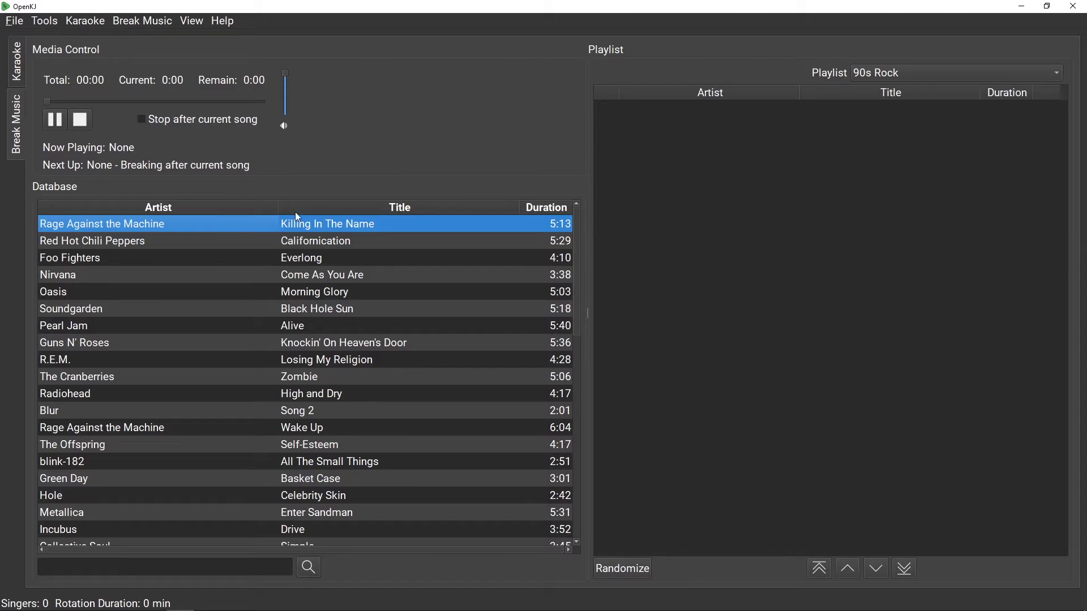
Add Killing In The Name, Morning Glory, Alive and Losing My Religion to the playlist
left_click_drag(179, 225, 708, 113)
left_click_drag(232, 293, 708, 128)
left_click_drag(277, 326, 651, 317)
left_click_drag(161, 353, 753, 306)
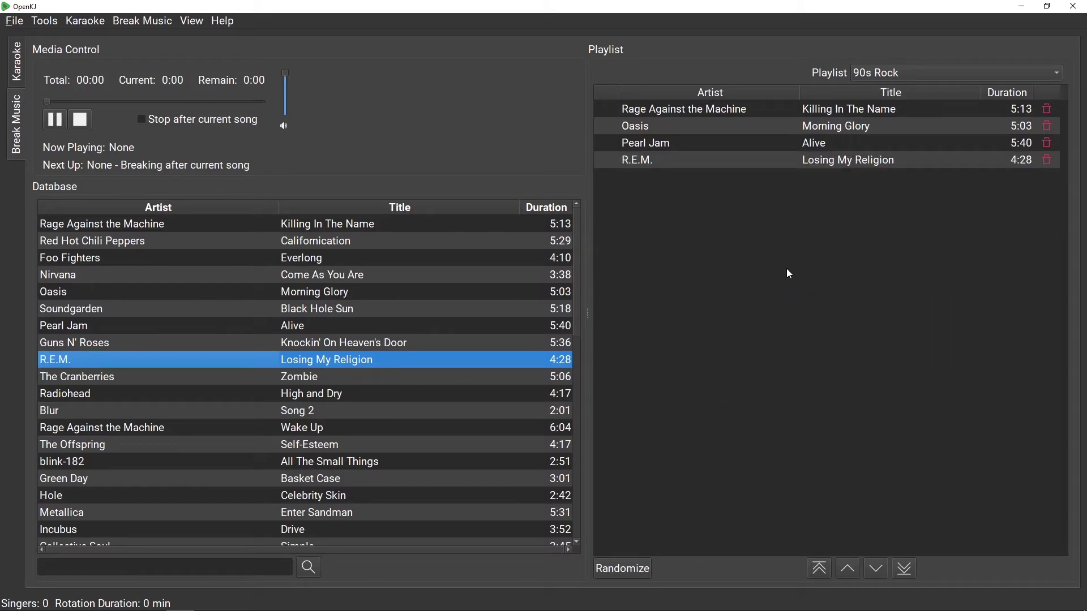
Keep 90s Rock as the current playlist, then delete it and confirm
left_click(913, 71)
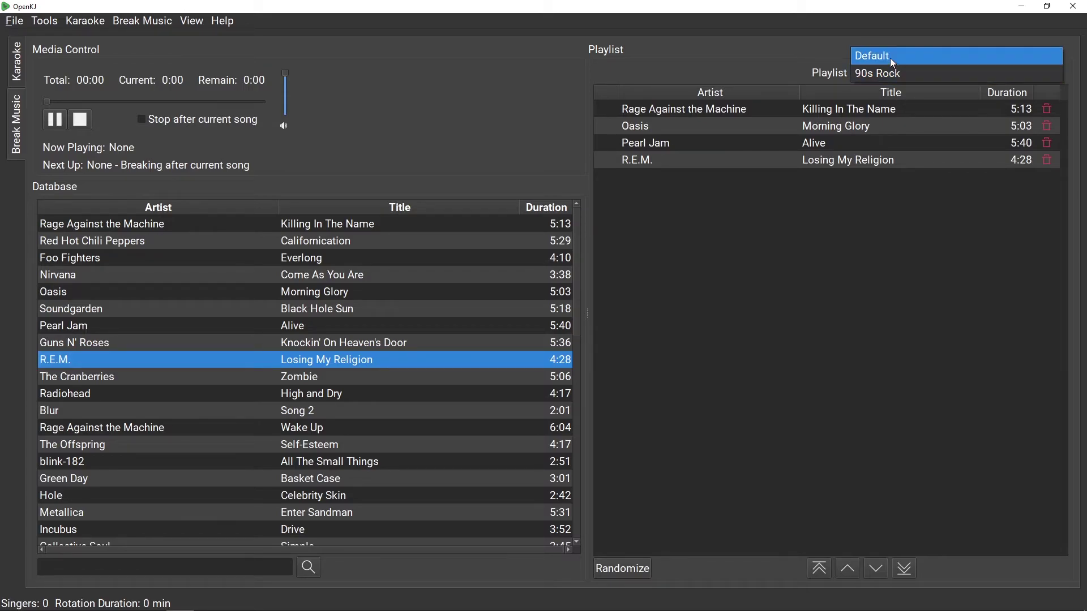
left_click(883, 73)
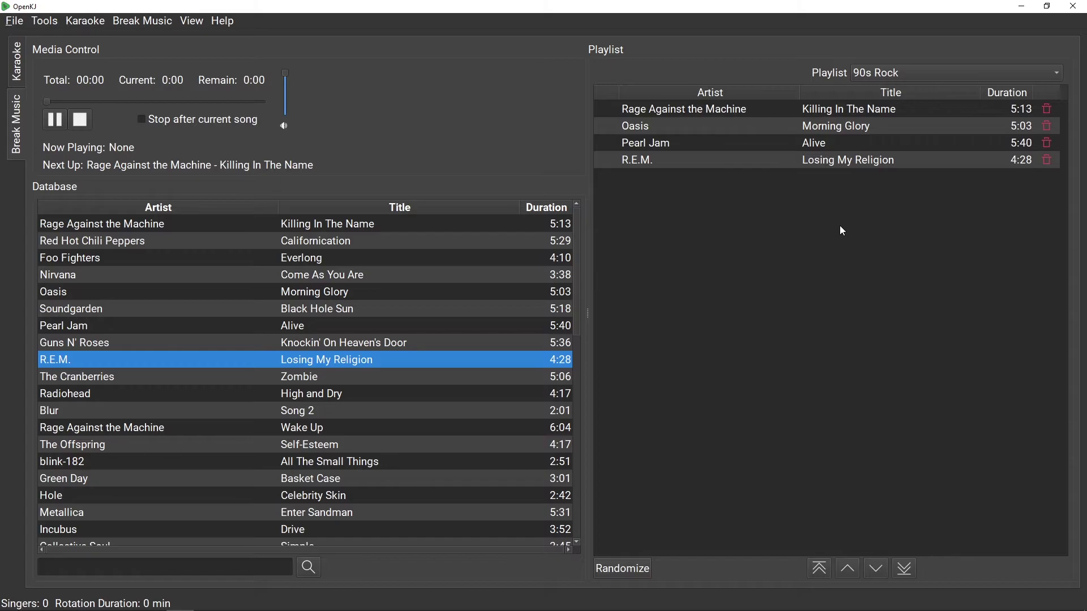
left_click(142, 21)
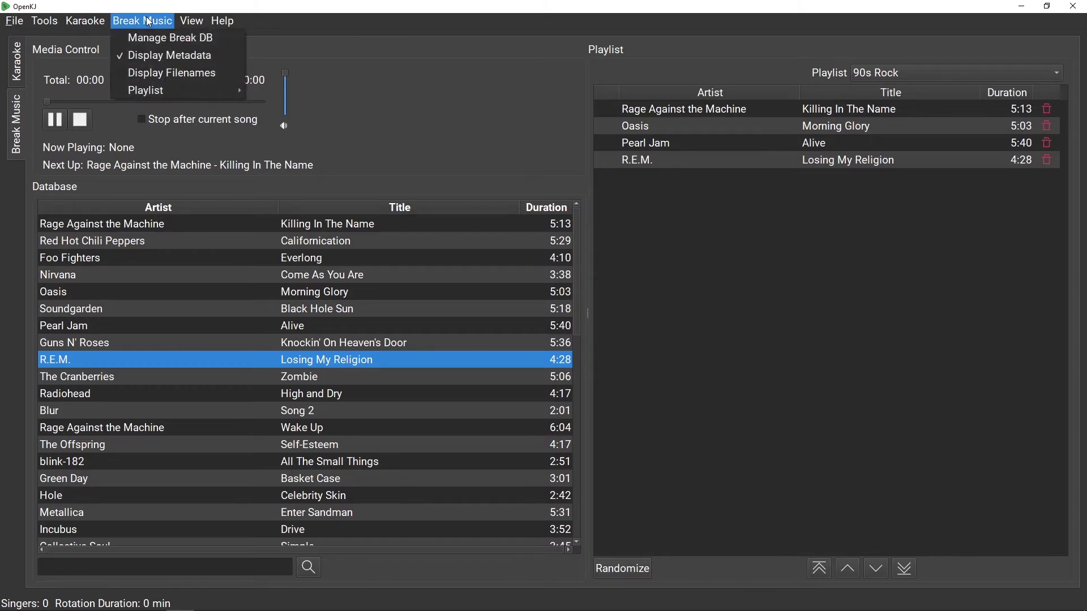
mouse_move(145, 91)
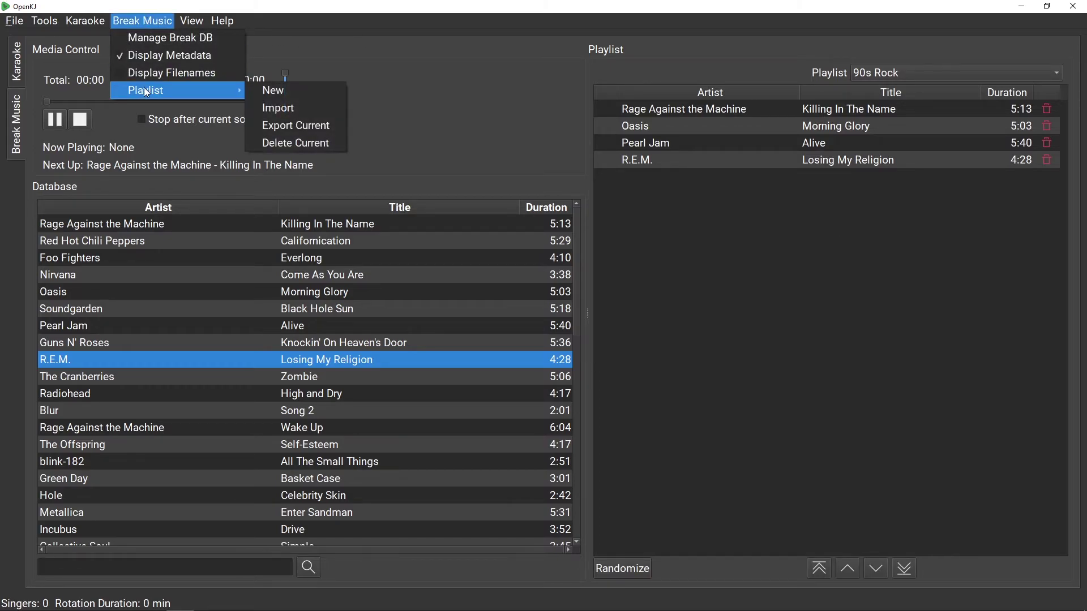
left_click(278, 147)
left_click(552, 354)
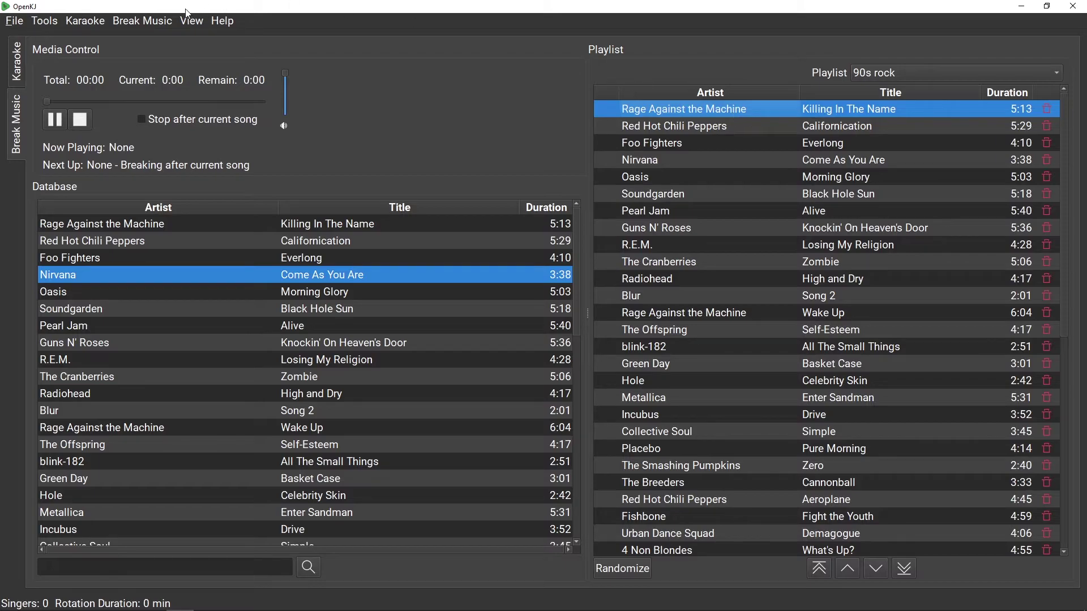
Export the current 90s rock playlist as an m3u file into D:\OKJ_Demo\BGMusic\90s Rock
left_click(143, 21)
mouse_move(144, 88)
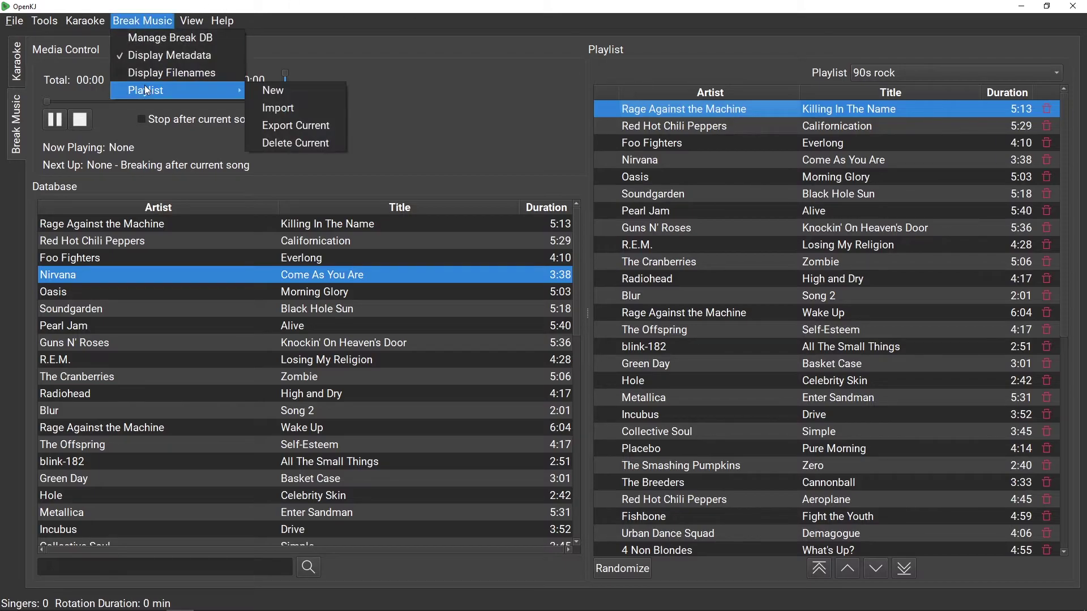
left_click(293, 126)
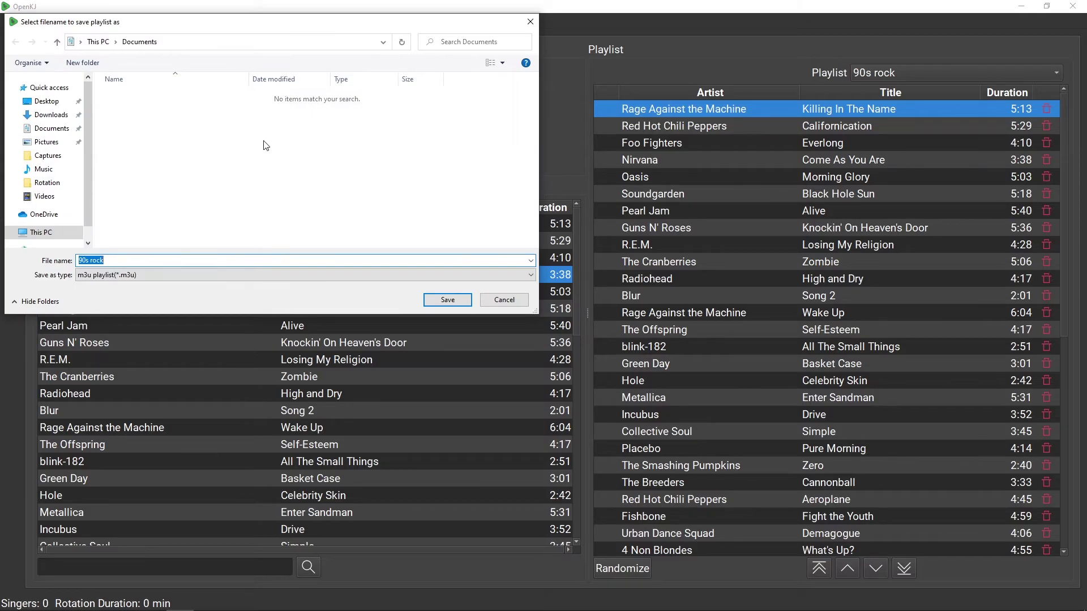
left_click(43, 232)
double_click(297, 221)
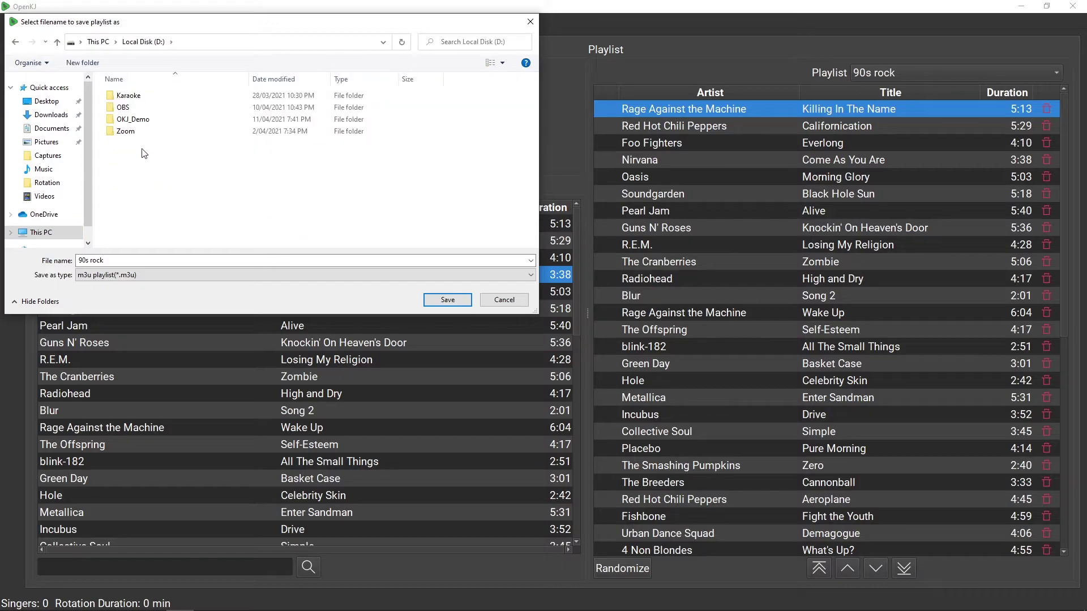
double_click(133, 119)
double_click(129, 96)
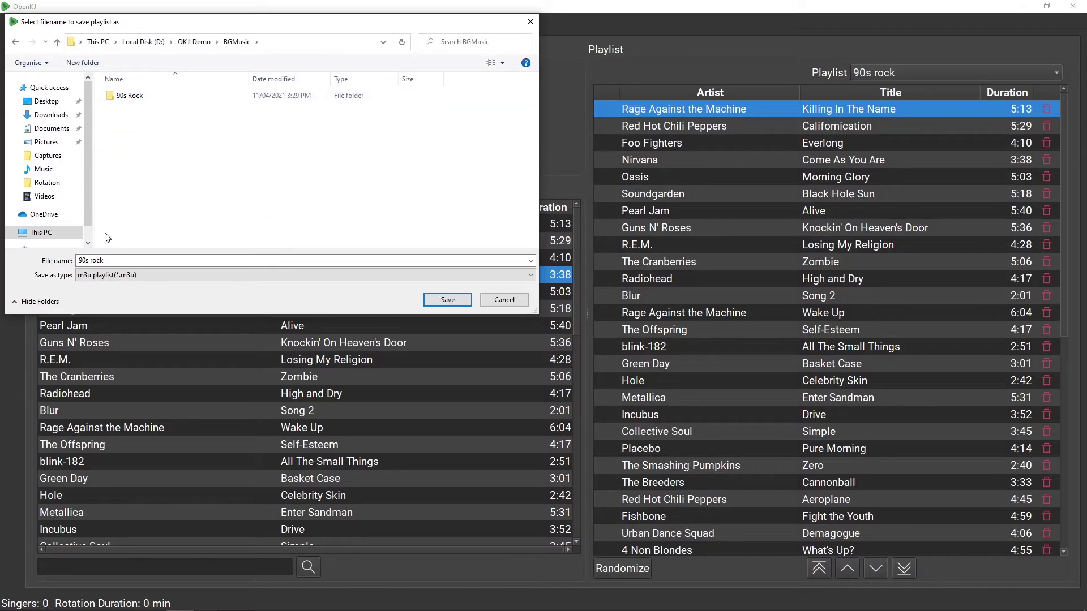
double_click(121, 95)
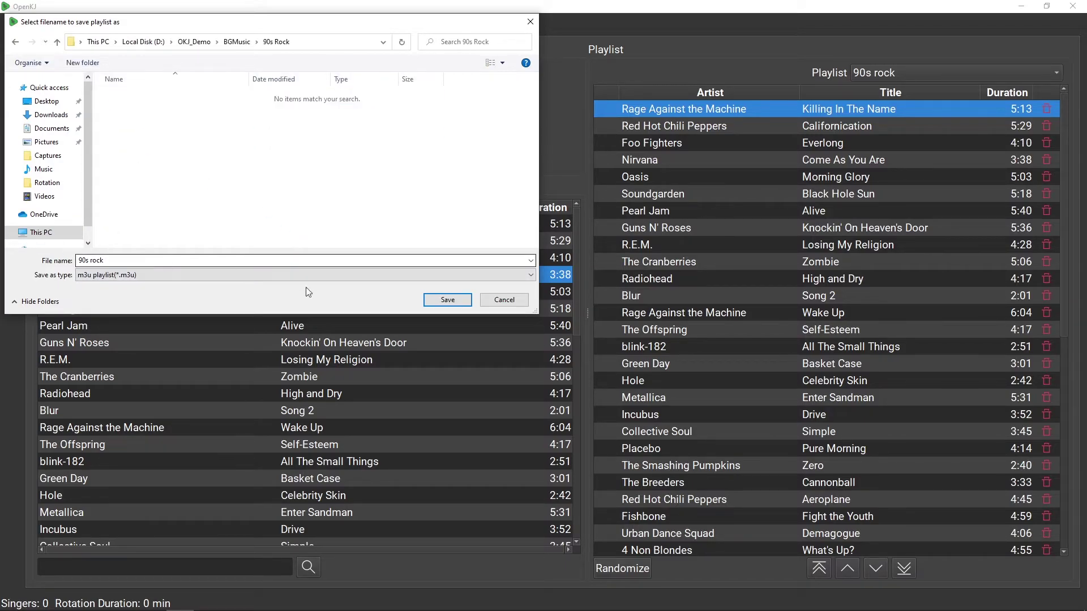
left_click(437, 299)
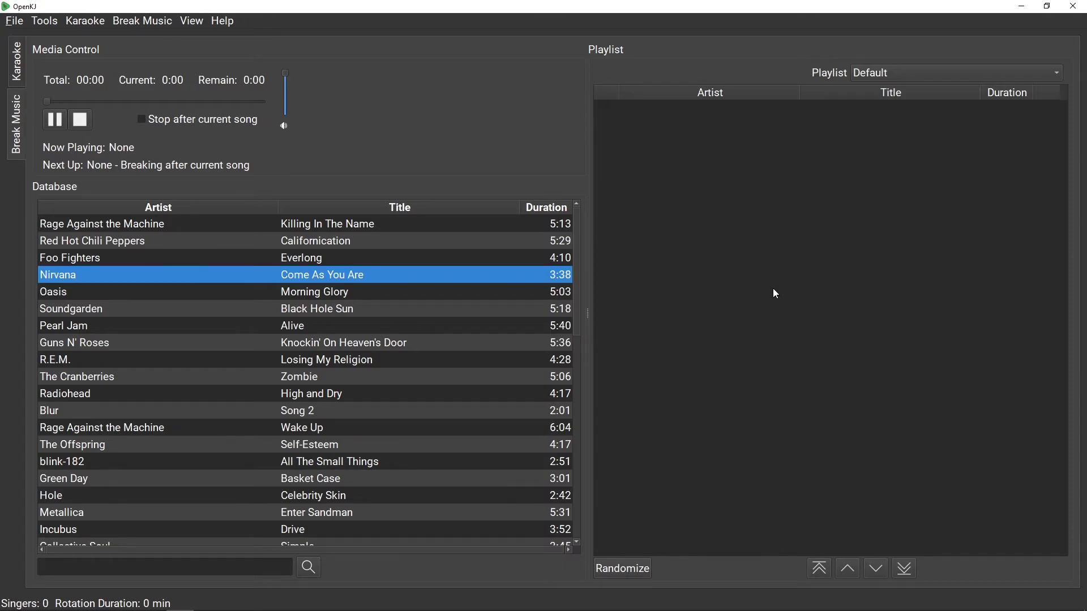
Import the 90s rock m3u from D:\OKJ_Demo\BGMusic\90s Rock as a playlist titled 90s Rock
left_click(149, 21)
mouse_move(151, 92)
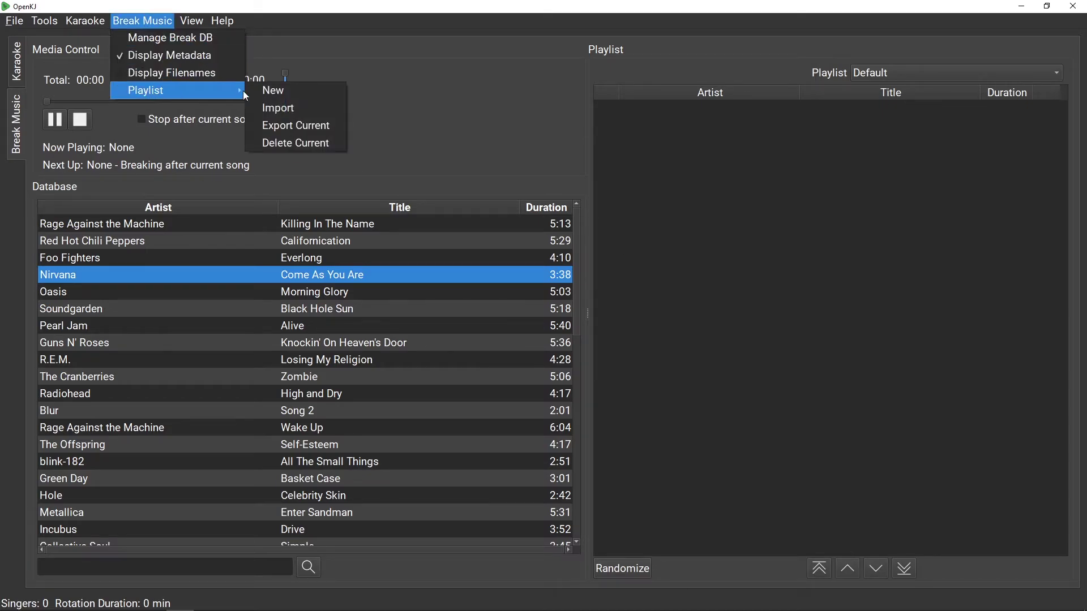
left_click(274, 109)
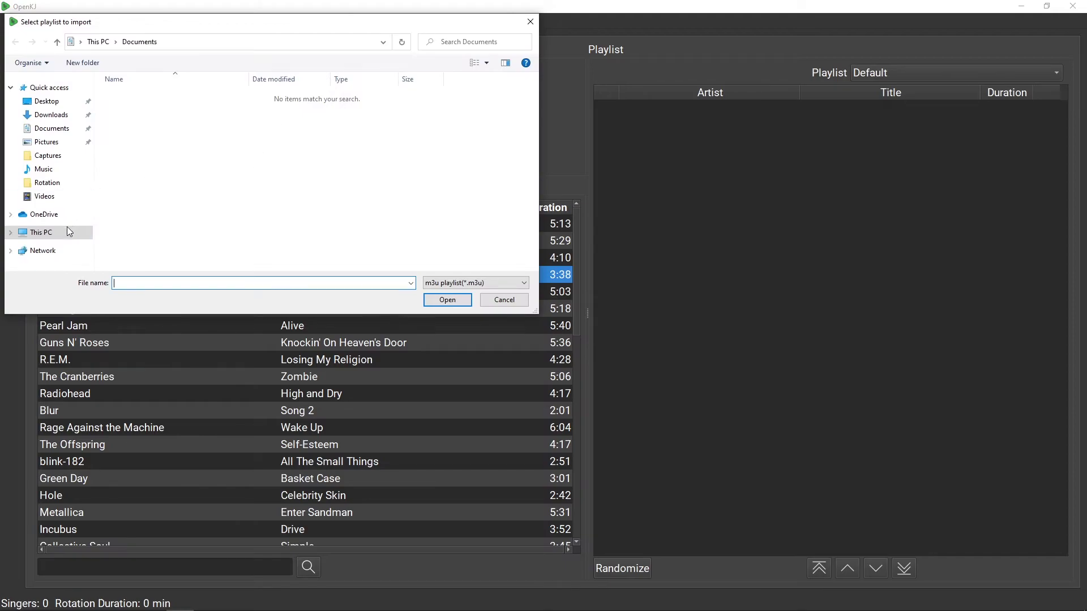
left_click(42, 232)
double_click(283, 221)
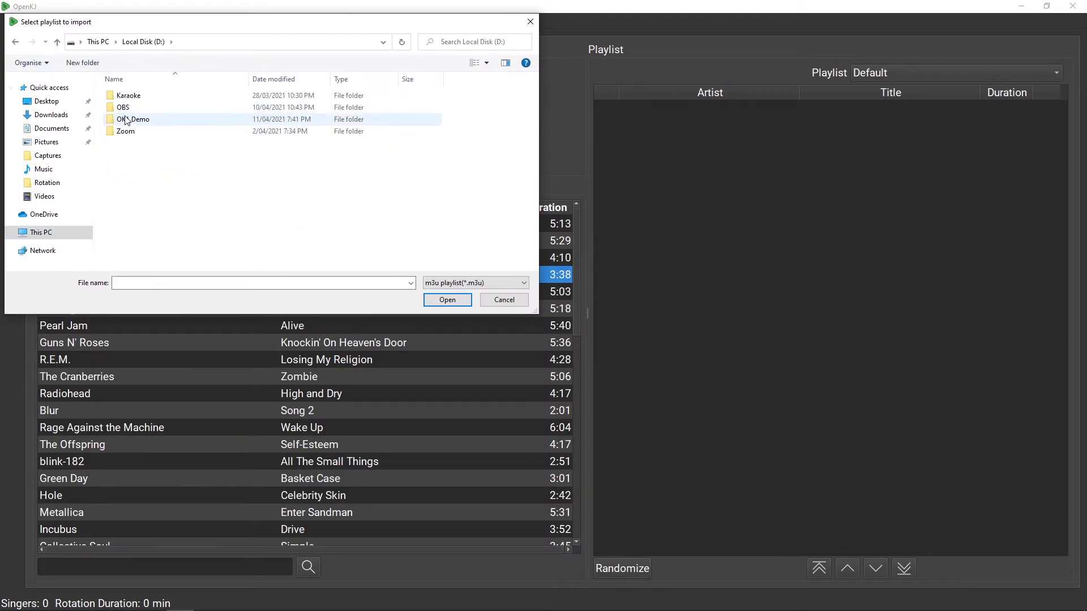
double_click(136, 119)
double_click(126, 96)
double_click(127, 96)
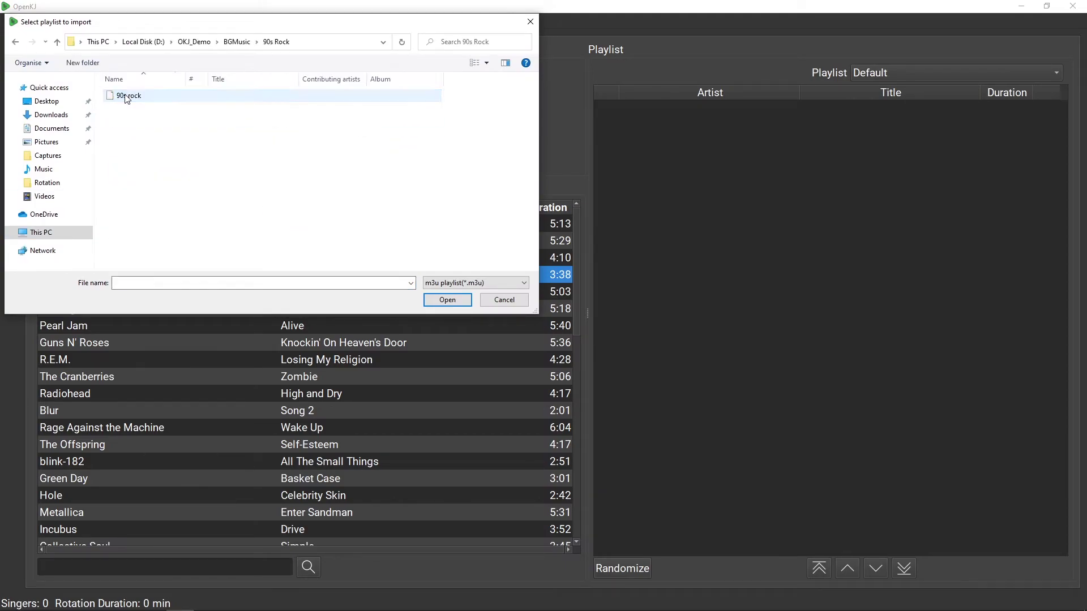
left_click(126, 96)
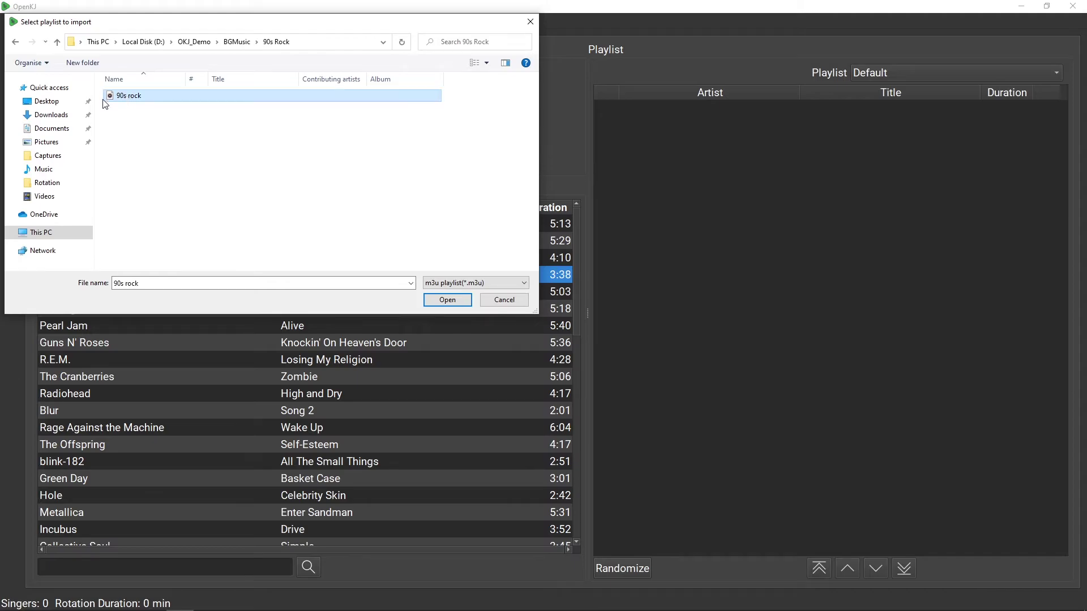
left_click(433, 300)
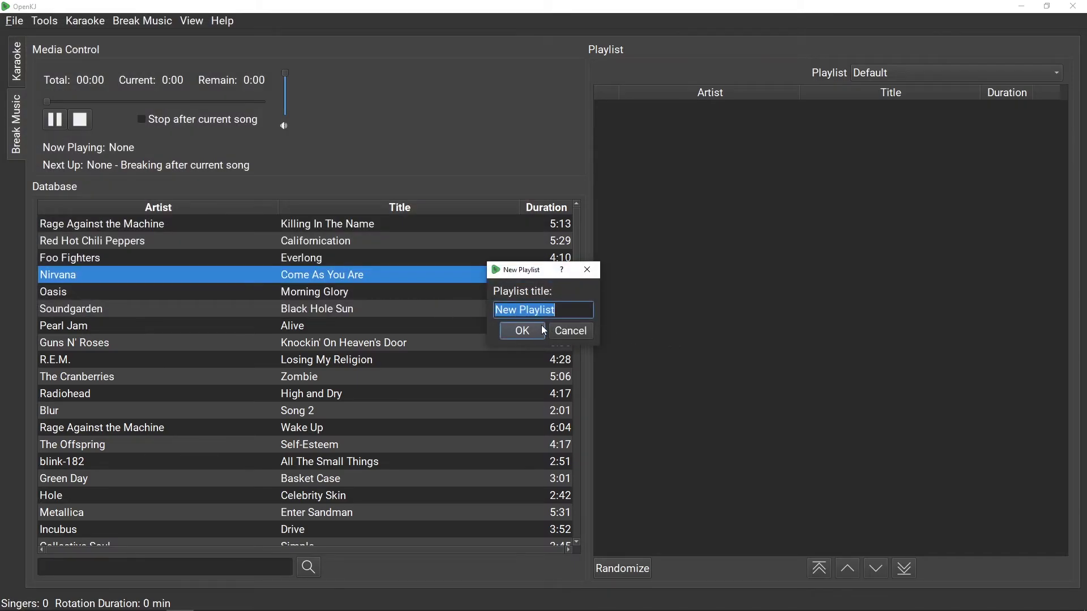
type("90s Rock")
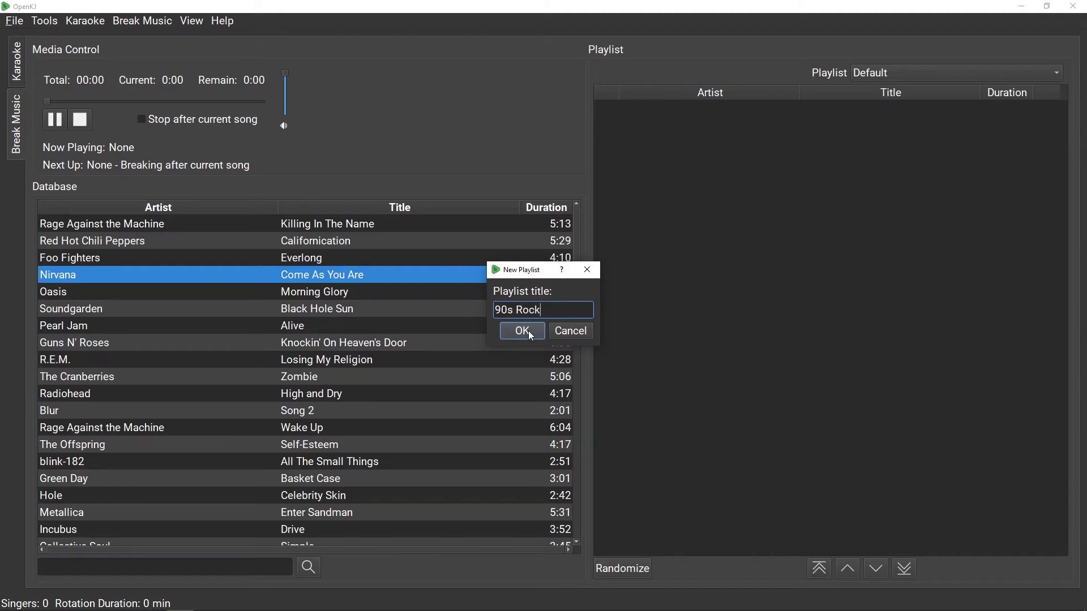
left_click(529, 330)
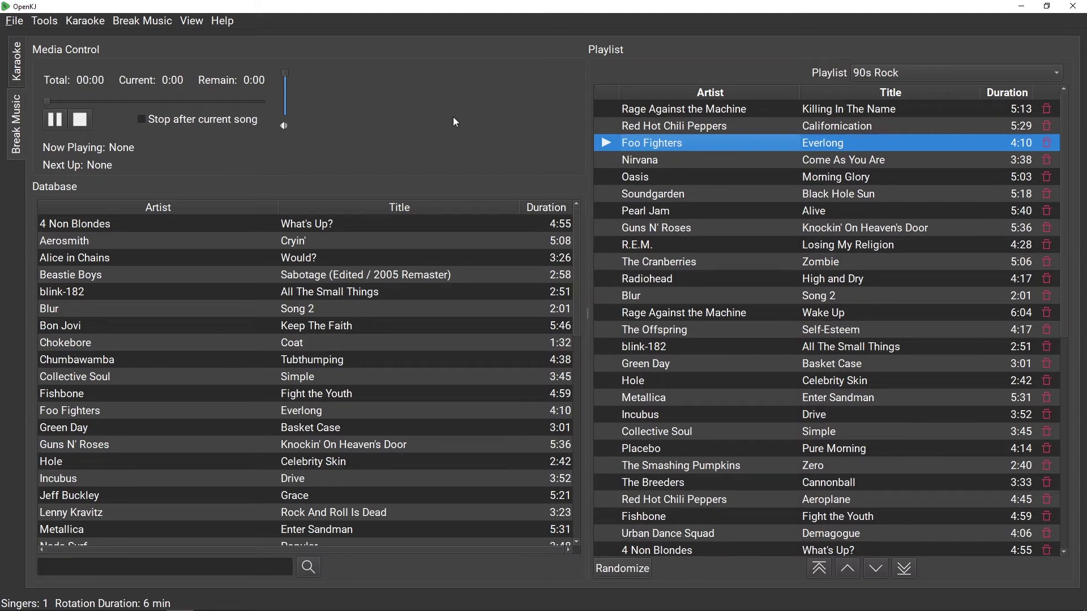
Play Everlong as break music, start the rotation singer's karaoke song, then return to Break Music
double_click(678, 144)
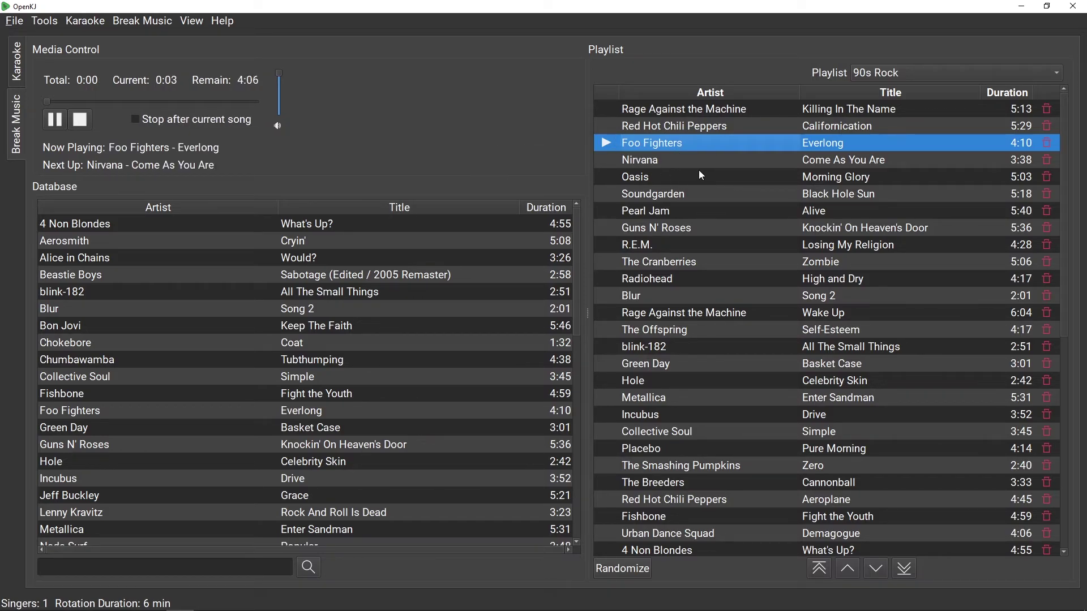
left_click(17, 65)
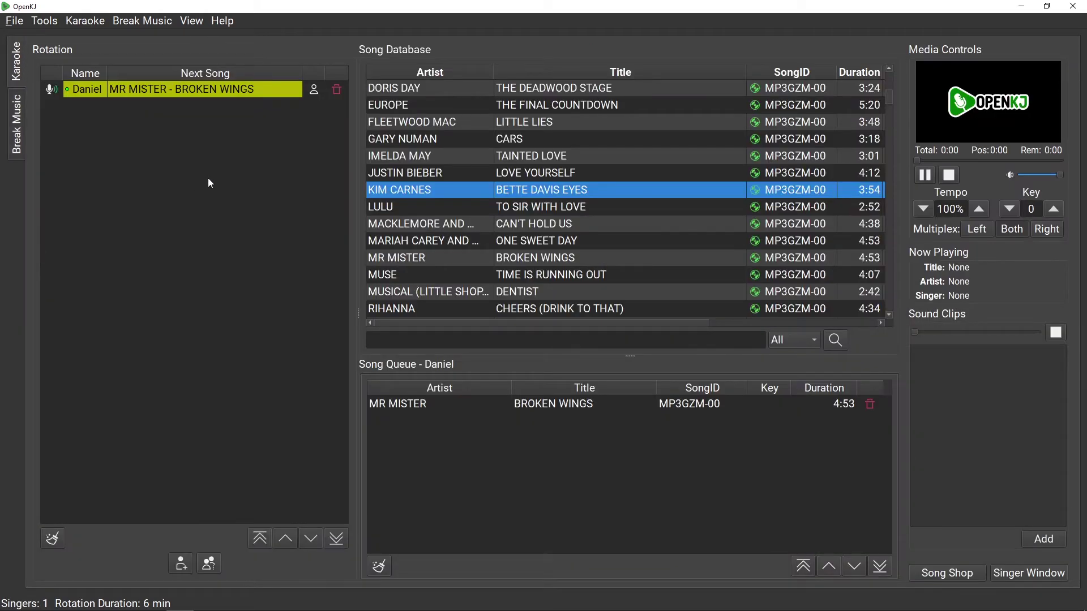
double_click(78, 88)
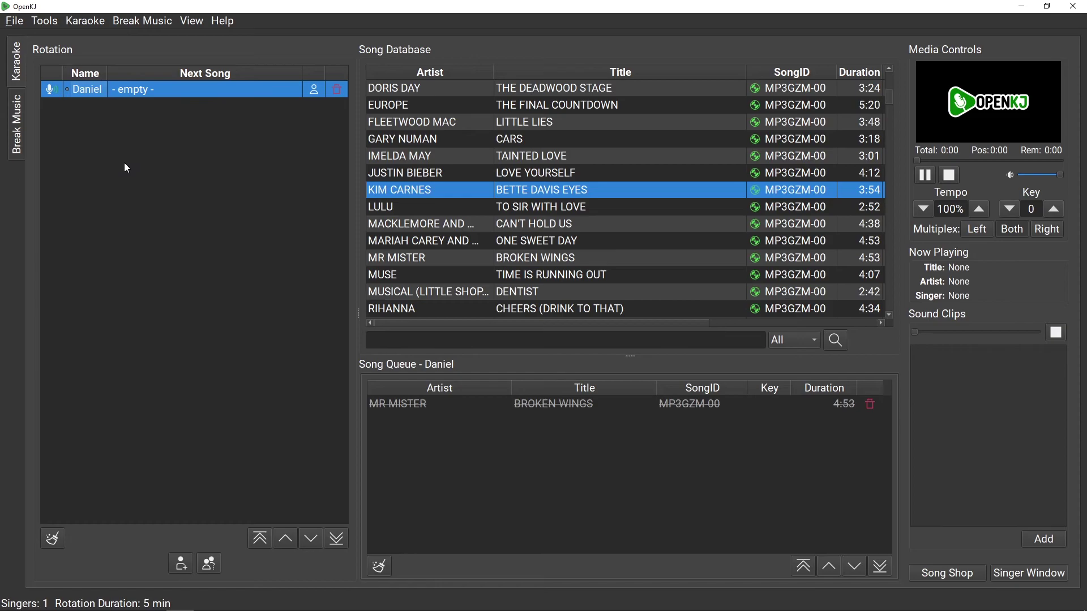
left_click(17, 125)
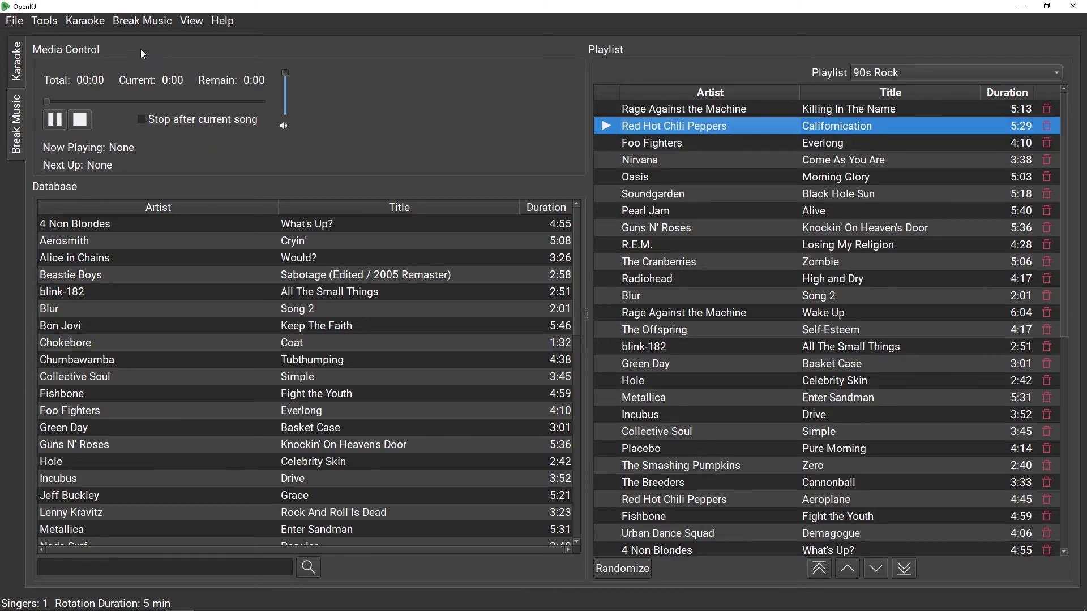
Clear the break music DB from Manage Break DB, confirming removal of all songs and playlists
left_click(142, 21)
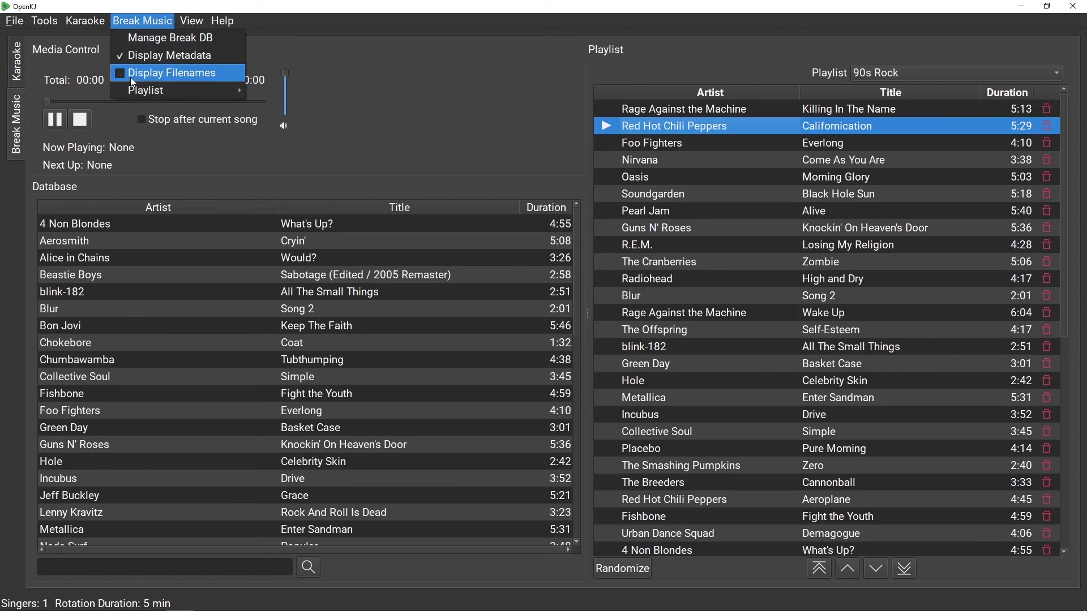
left_click(142, 38)
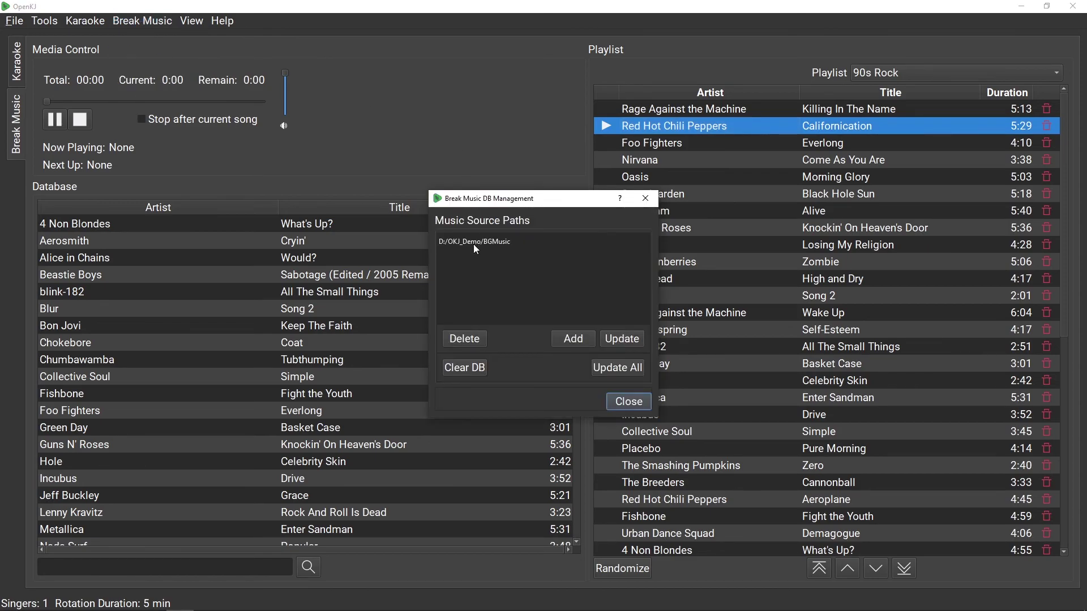
left_click(461, 368)
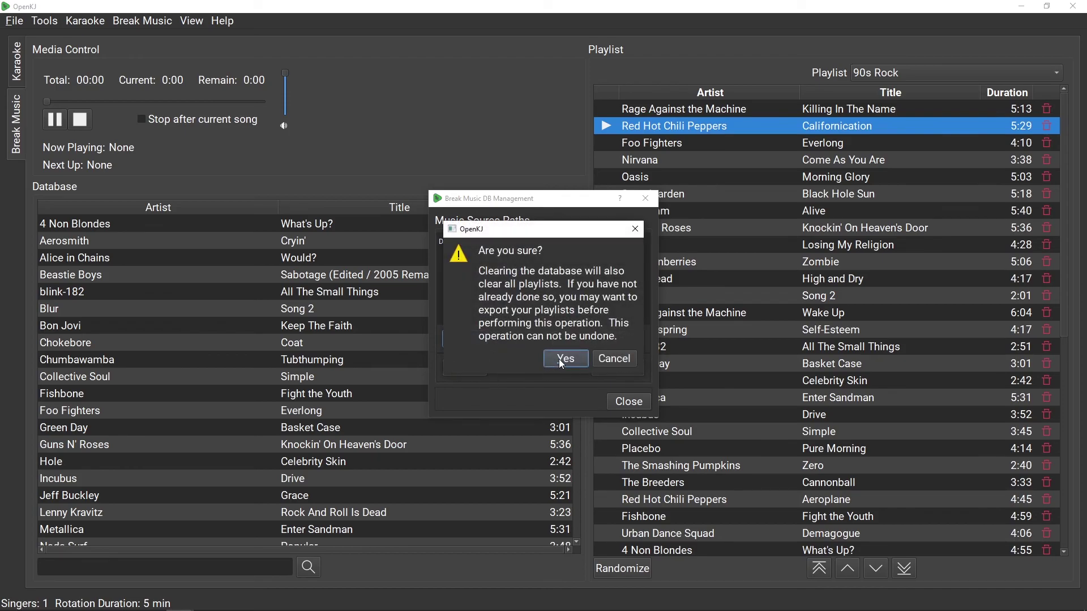
left_click(564, 359)
left_click(639, 405)
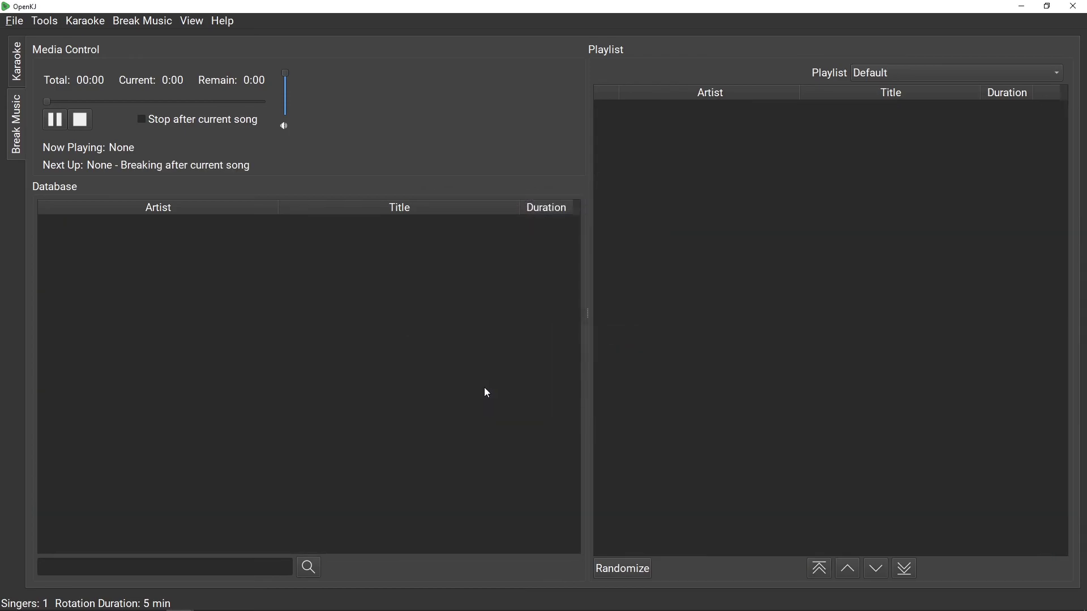